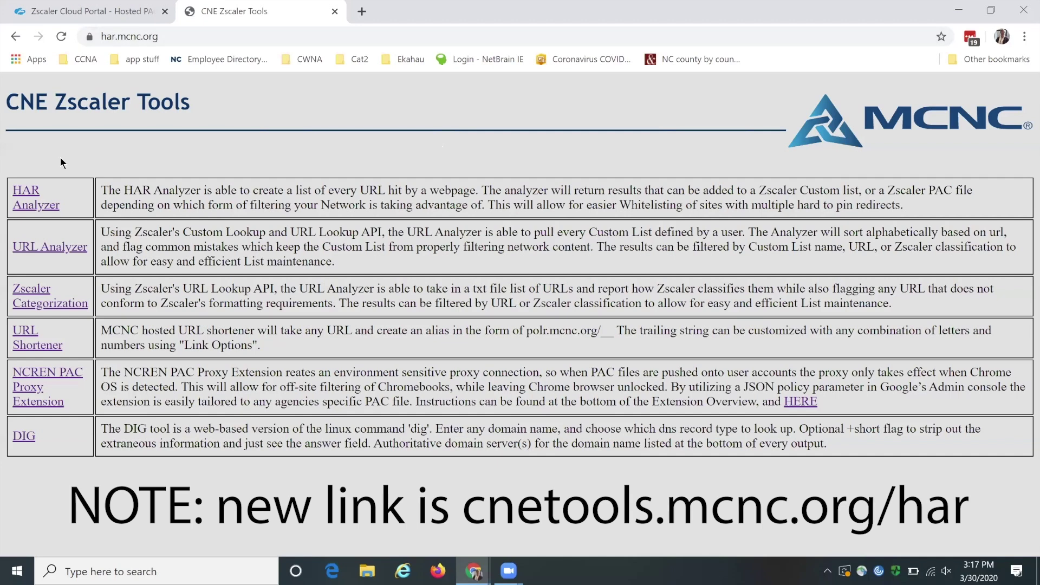
Step: Open the HAR Analyzer and read through its instructions on how to obtain a HAR file
left_click(20, 194)
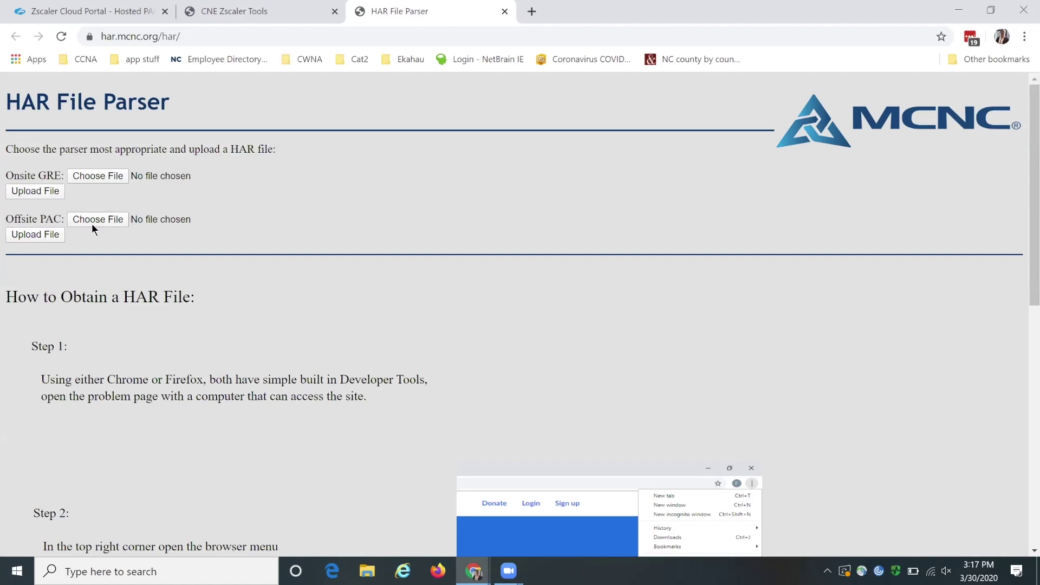
scroll(169, 372, "down", 2)
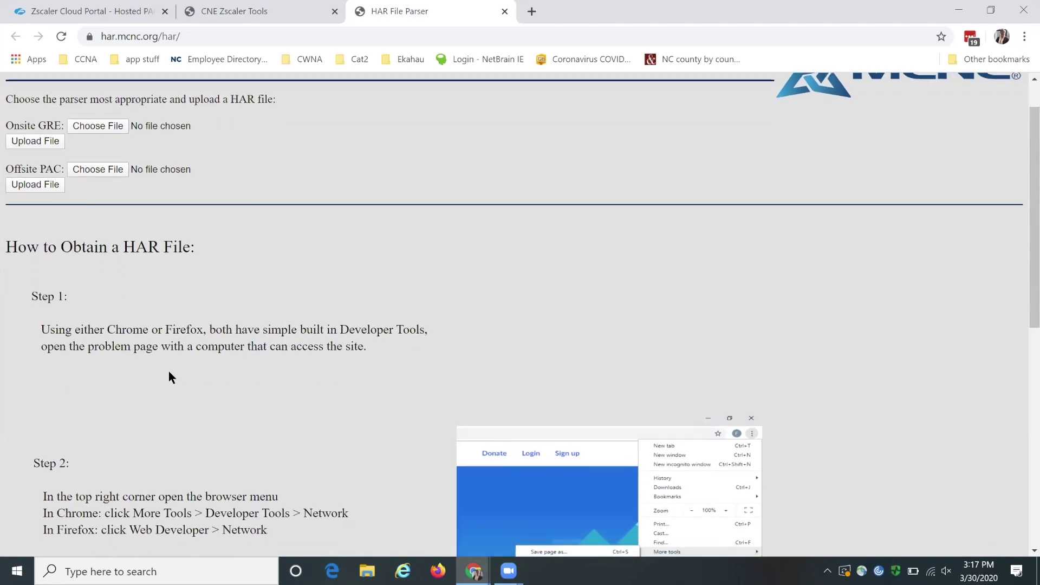
scroll(169, 373, "down", 1)
scroll(169, 374, "down", 1)
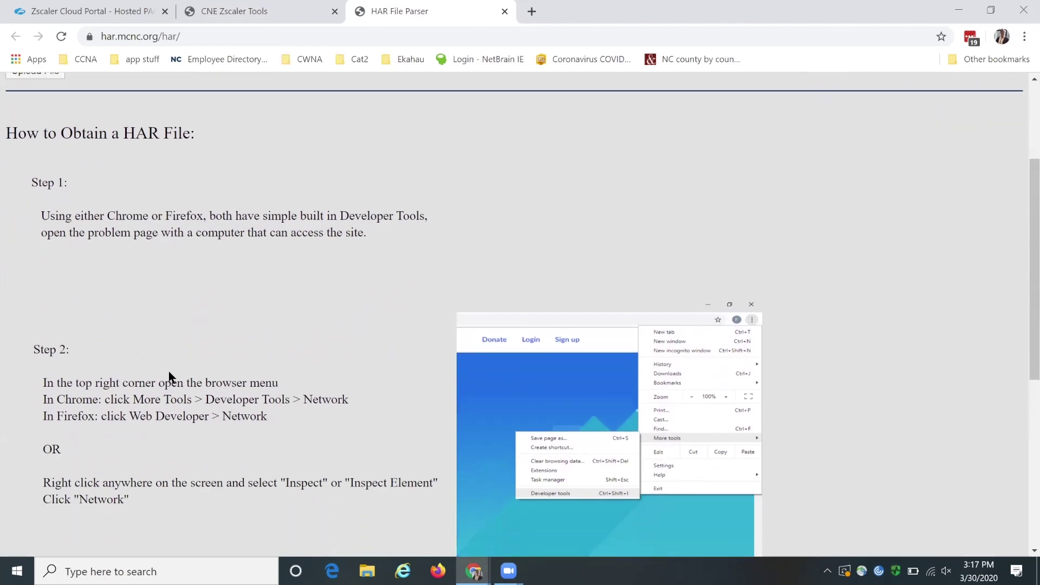
scroll(168, 372, "down", 8)
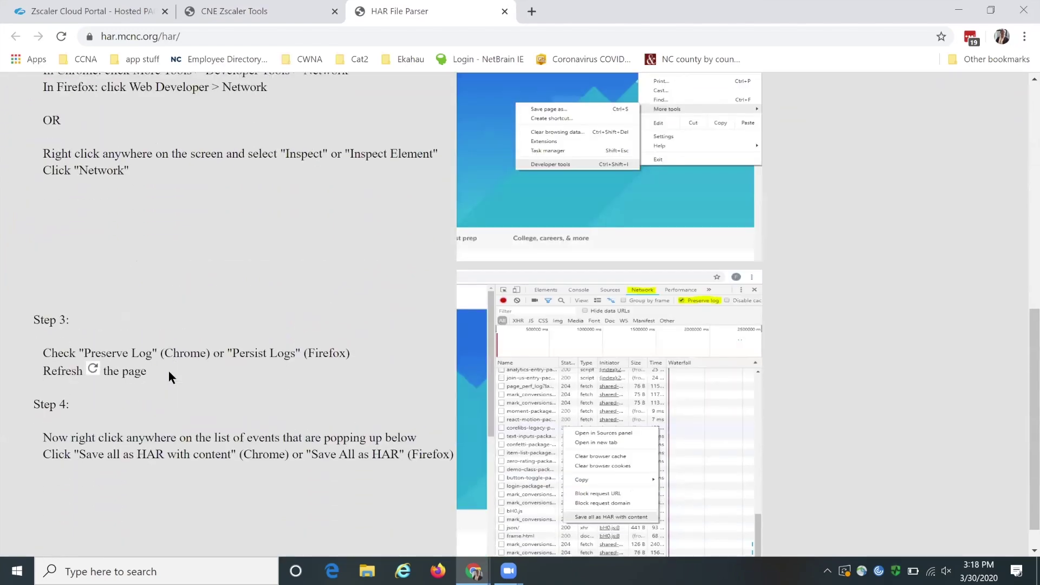
scroll(169, 373, "up", 10)
scroll(169, 376, "up", 3)
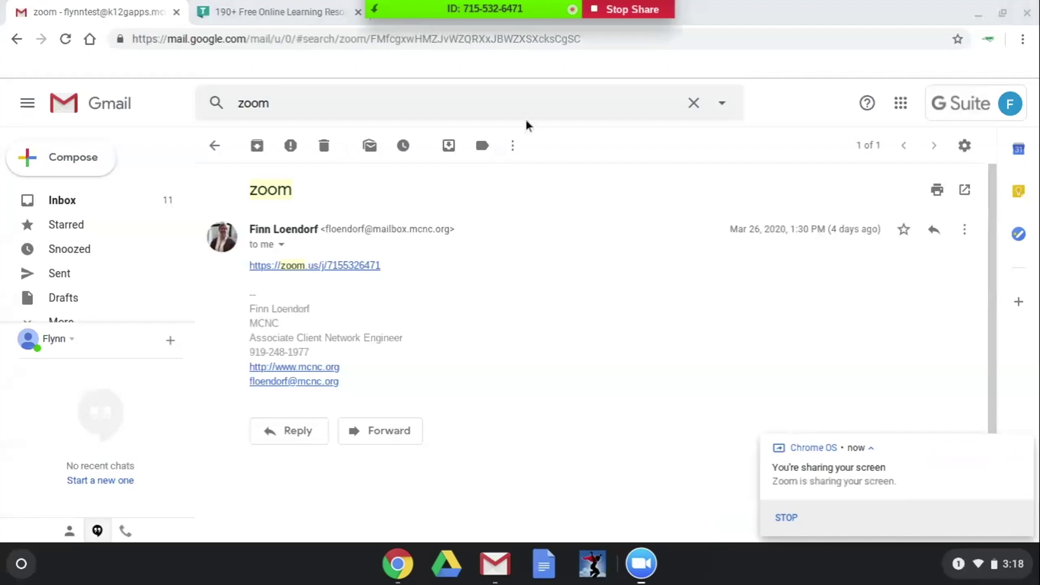
Step: On the Chromebook, view the free online learning resources page and try loading funbrain.com in a new tab
left_click(304, 4)
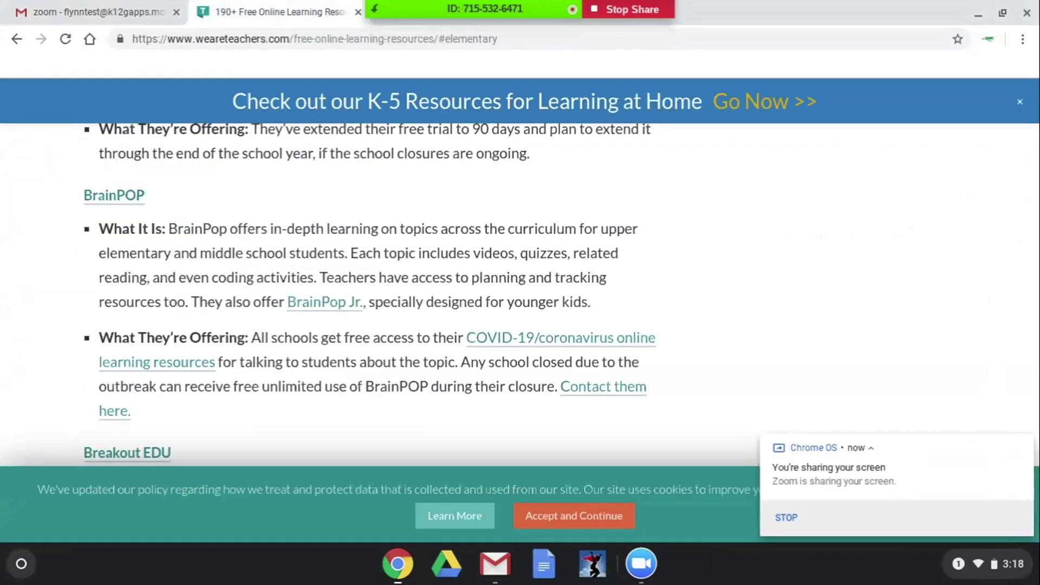
key("ctrl+t")
type("funb")
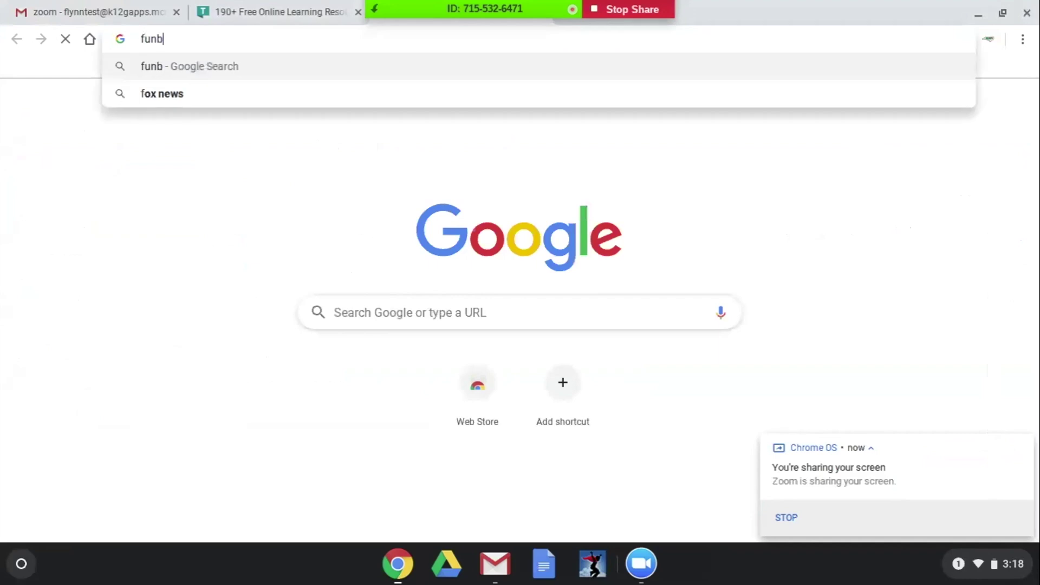
type("rain.com")
key("Return")
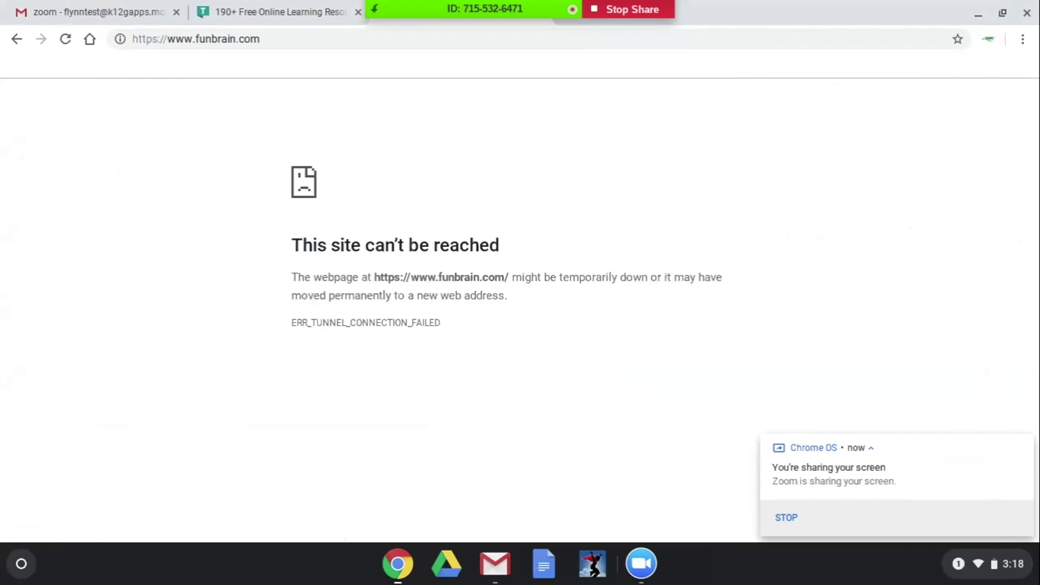
Step: Test the web filter by loading gambling.com in a new tab, and close that tab
key("ctrl+t")
type("gma")
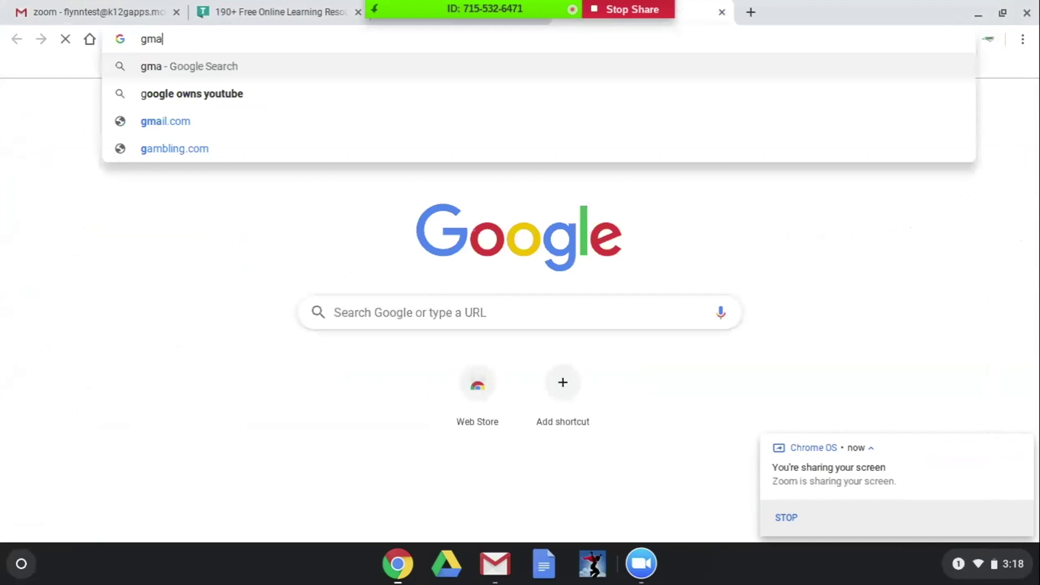
key("BackSpace")
key("BackSpace")
type("ambling.com")
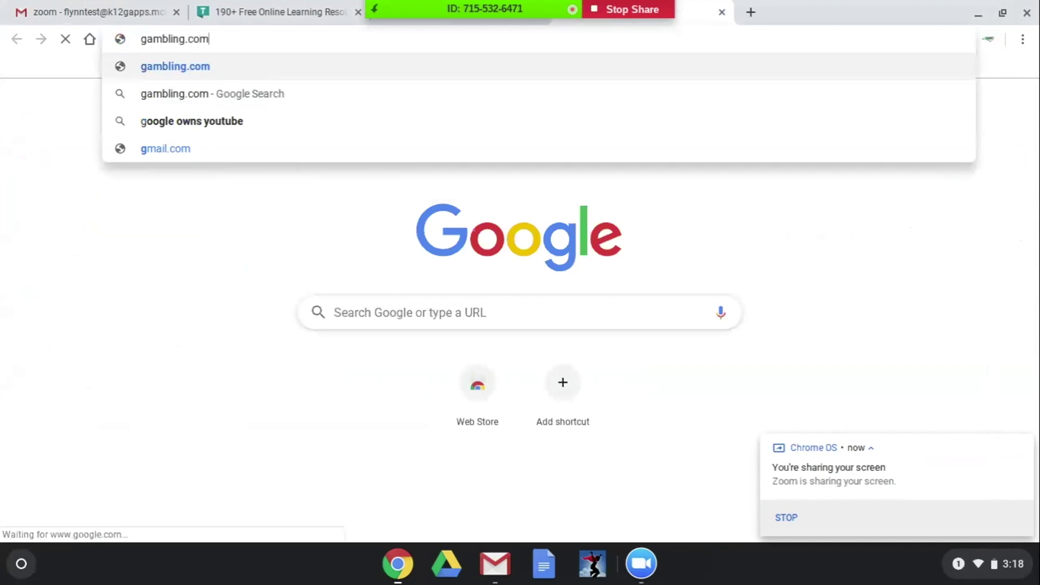
key("Return")
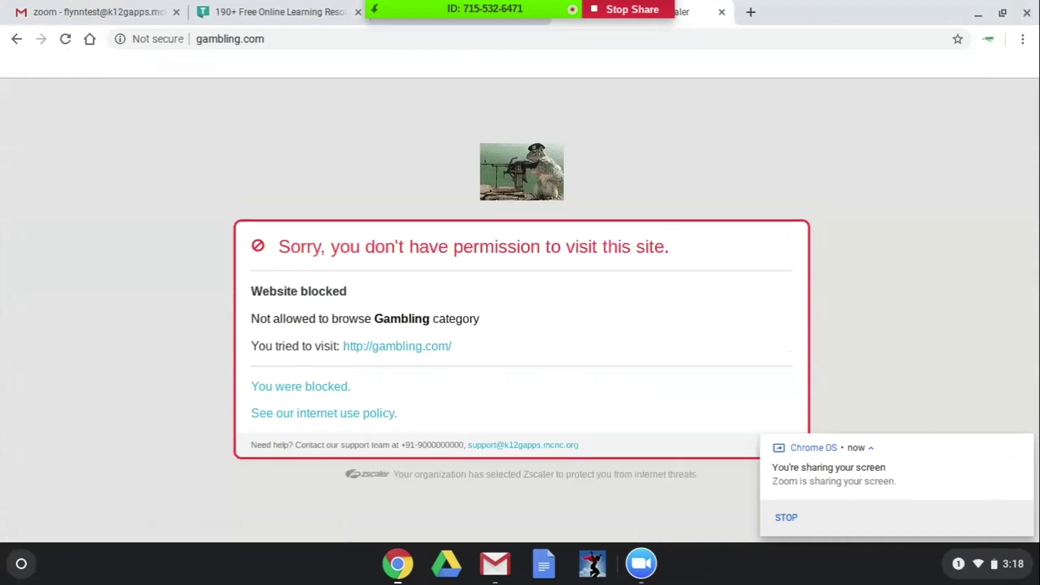
key("ctrl+w")
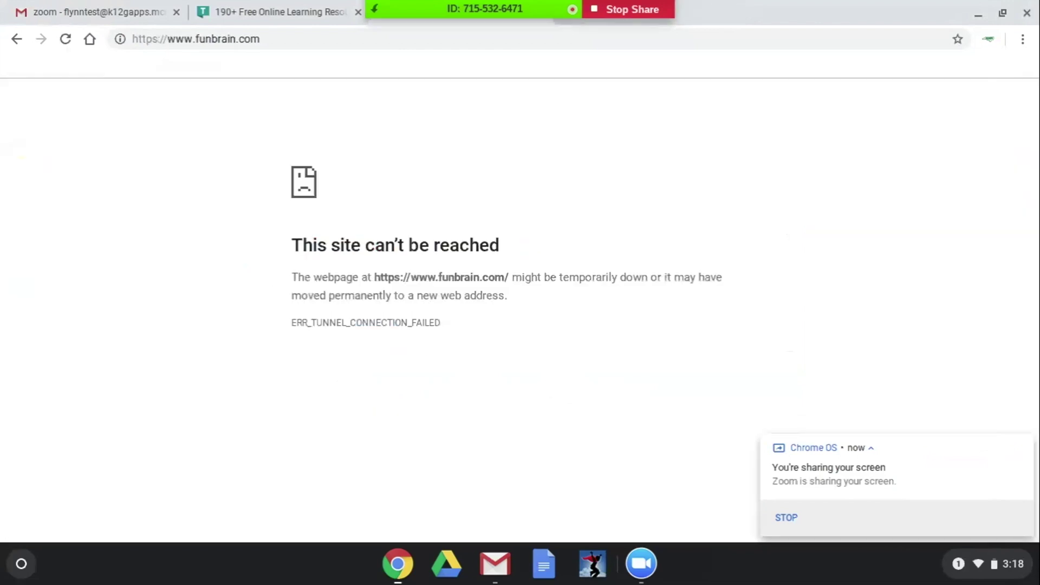
Step: Load ip.zscaler.com in a new tab to check the Chromebook's Zscaler connection
key("ctrl+t")
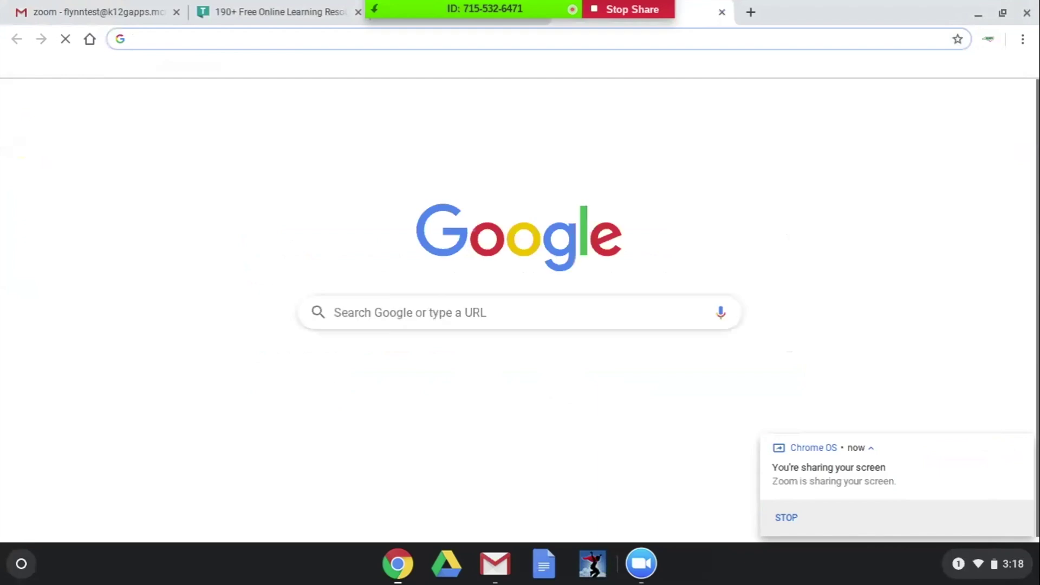
type("ip.z")
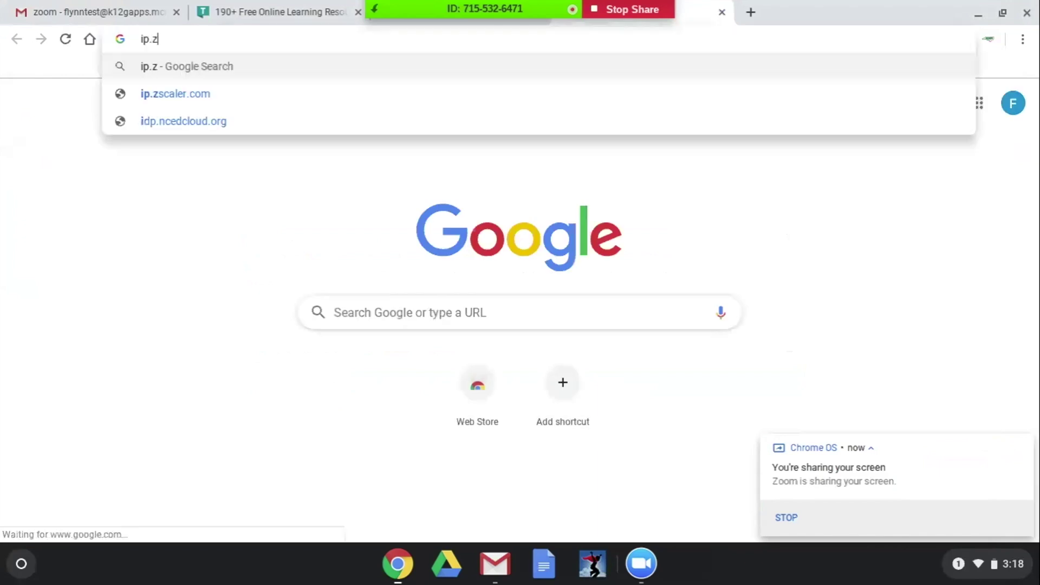
type("scaler.com")
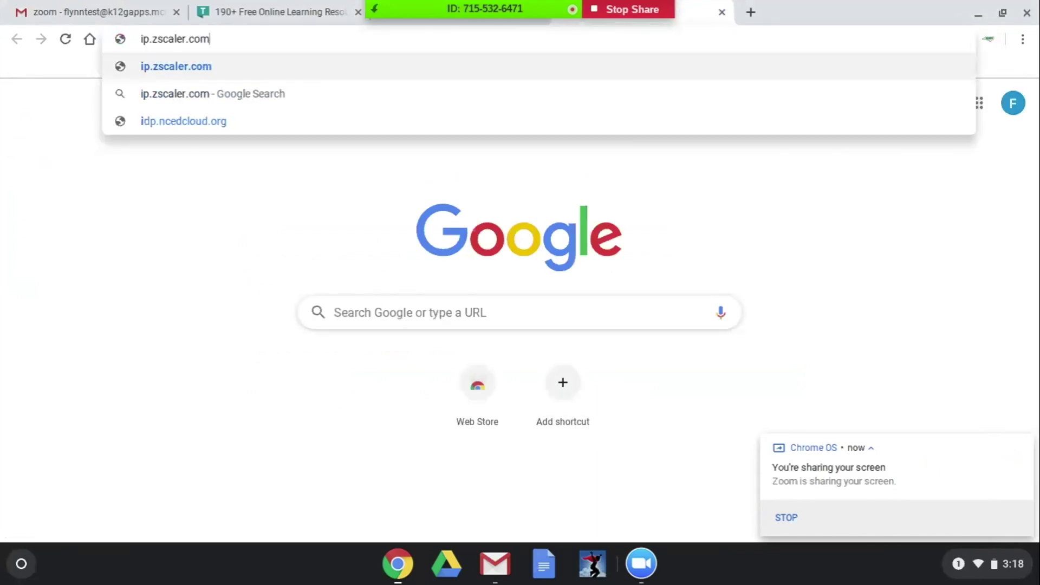
key("Return")
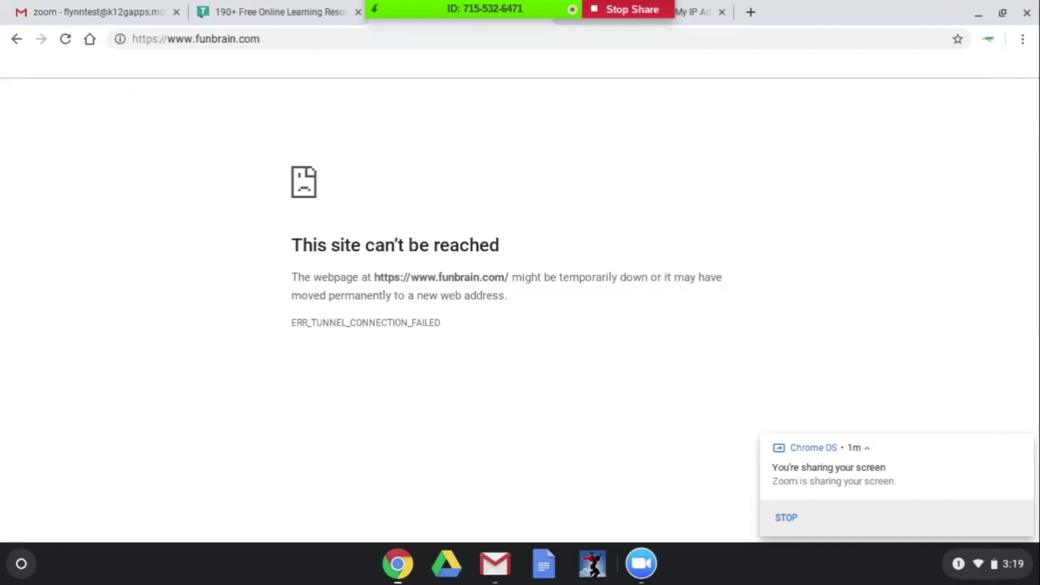
Step: Reload the free online learning resources page, return to the funbrain.com page and stop the Chromebook screen share
left_click(335, 4)
left_click(67, 40)
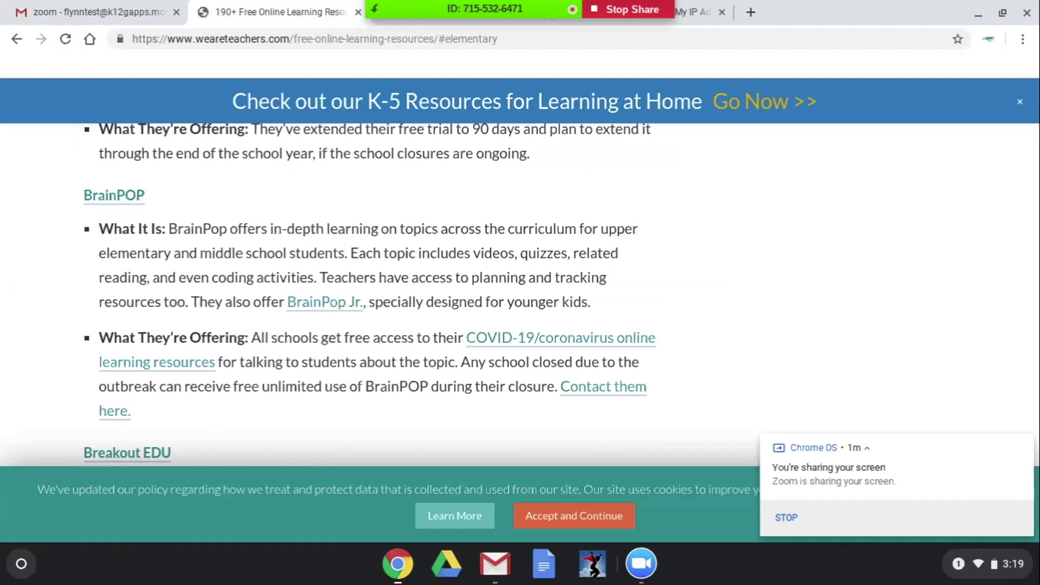
key("ctrl+Tab")
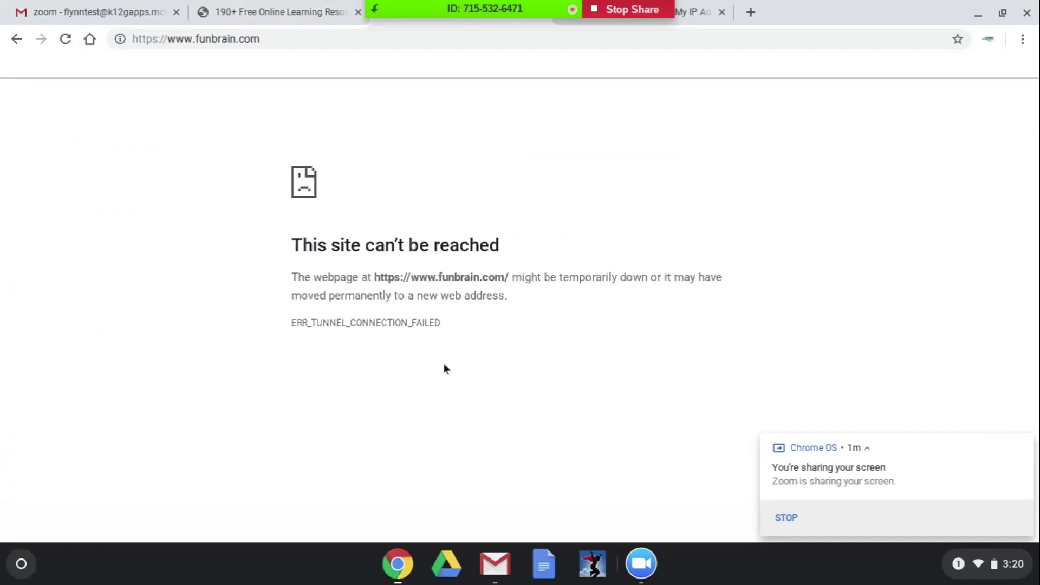
left_click(618, 10)
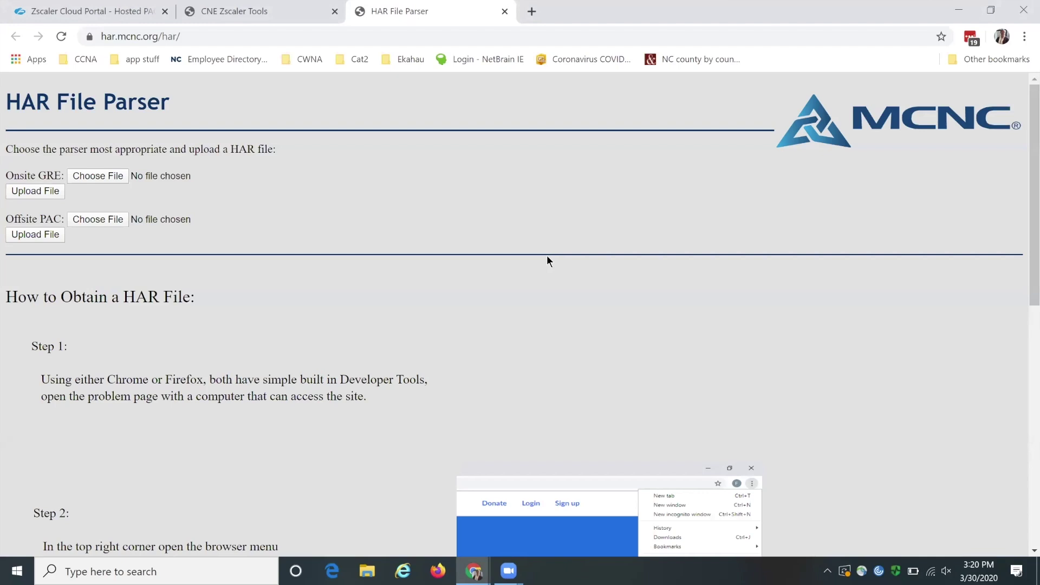
Step: In a new tab on the Windows computer, inspect the page, show the Network tool and close the developer tools
key("ctrl+t")
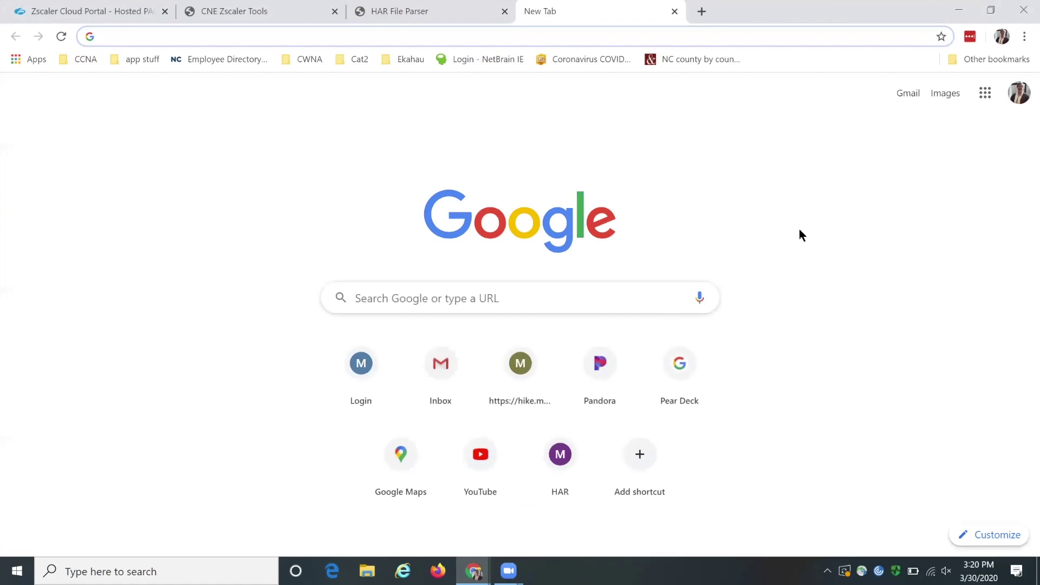
right_click(780, 155)
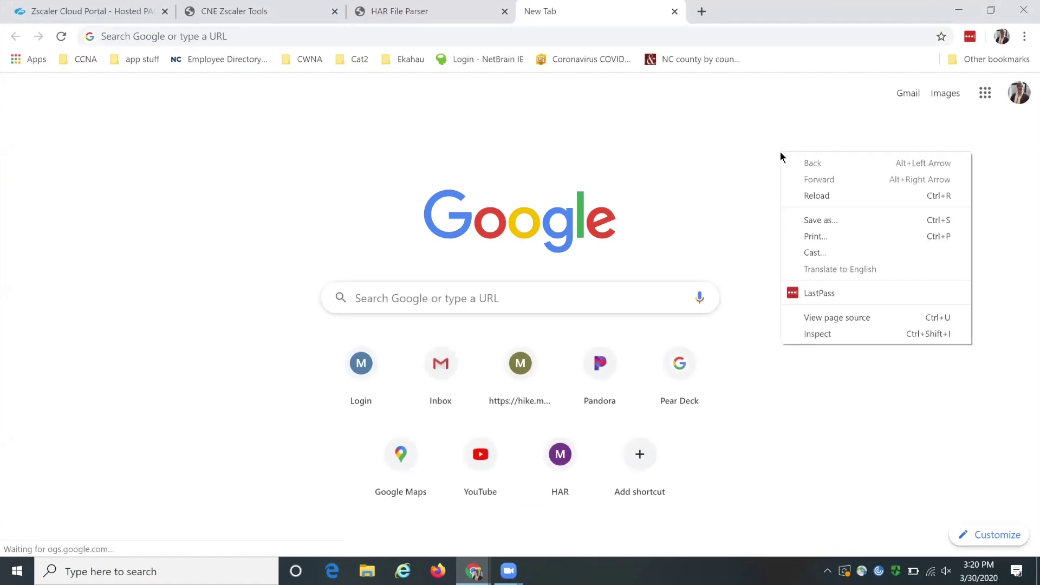
left_click(835, 337)
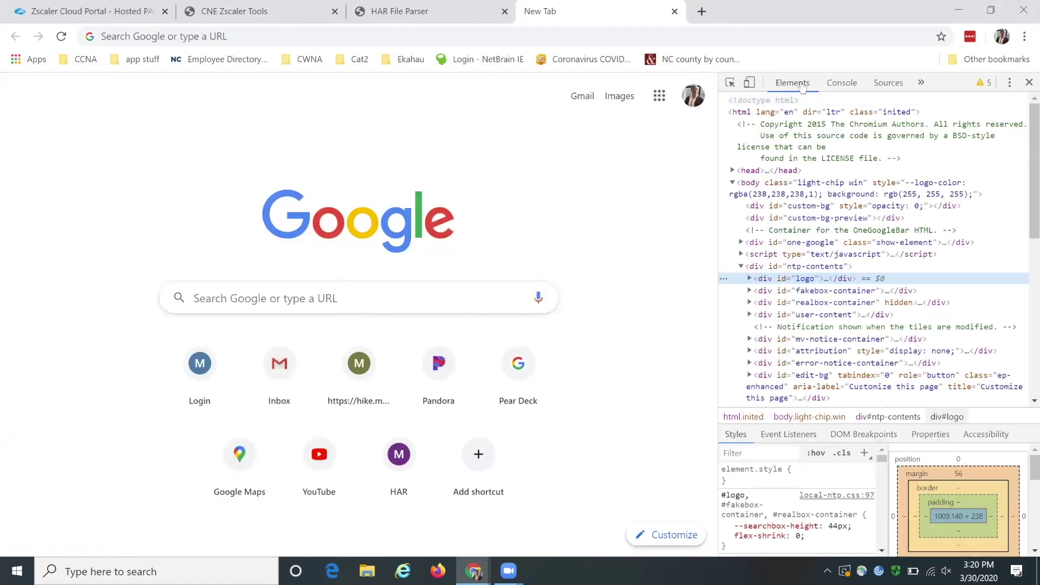
left_click(922, 83)
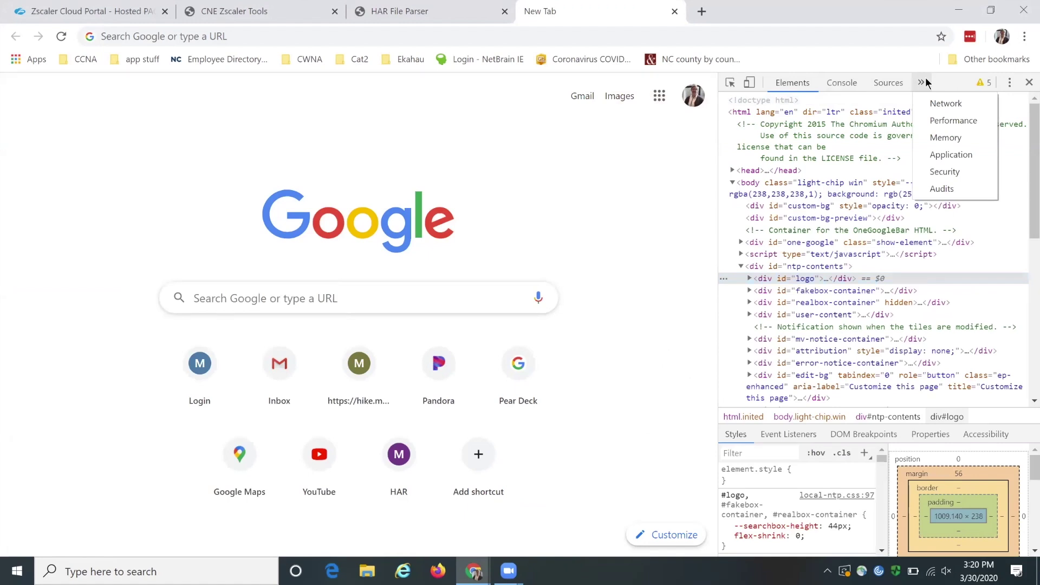
left_click(931, 104)
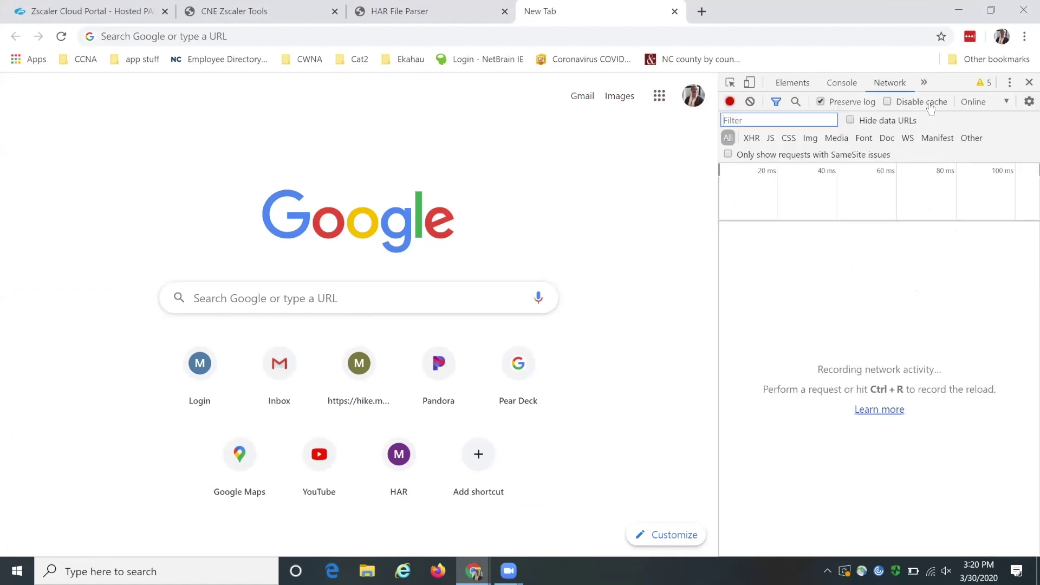
left_click(1028, 82)
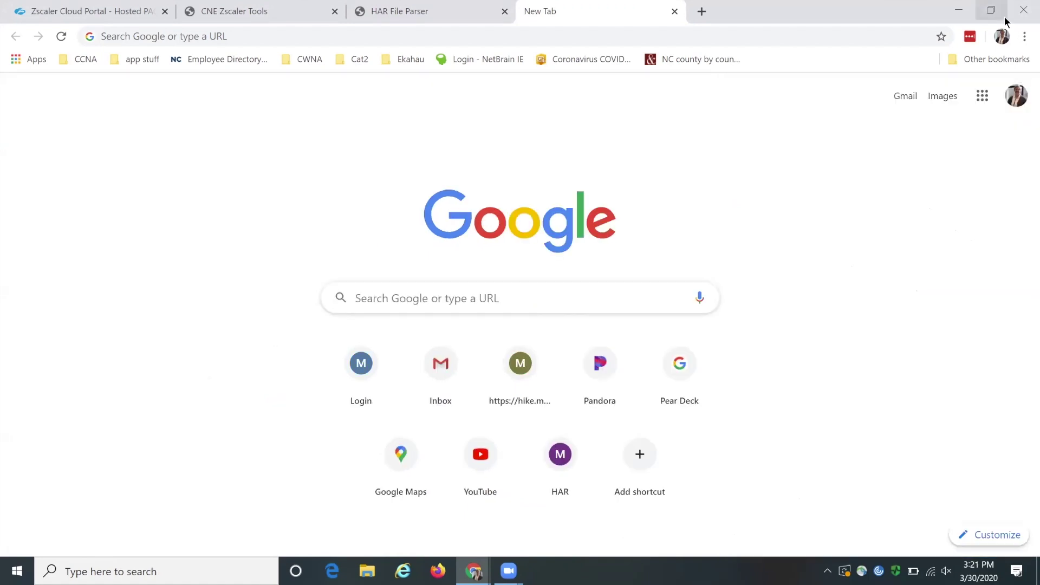
Step: Reopen the developer tools through the browser's own tool options and close them again
left_click(1023, 37)
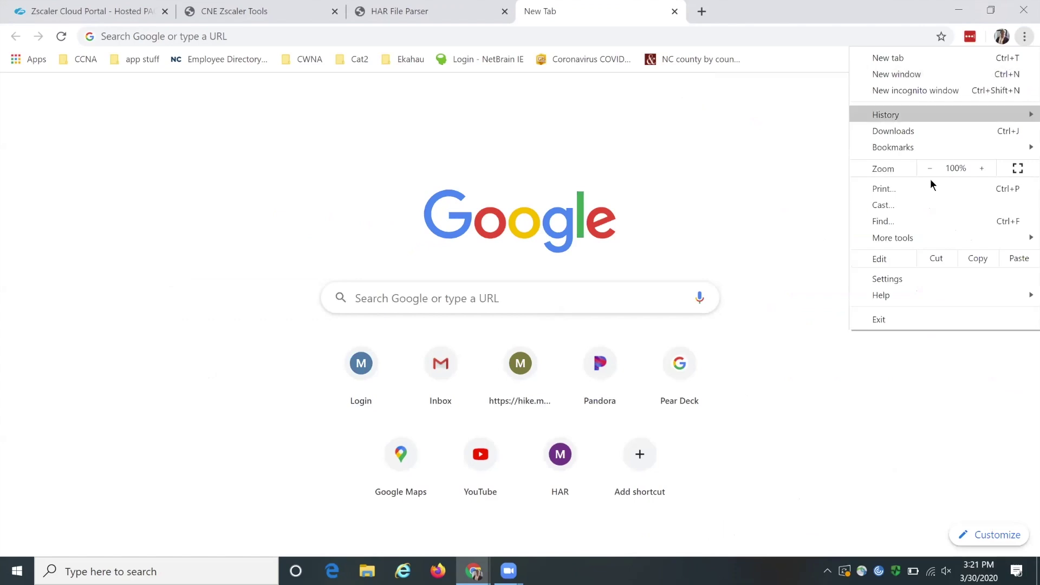
mouse_move(928, 238)
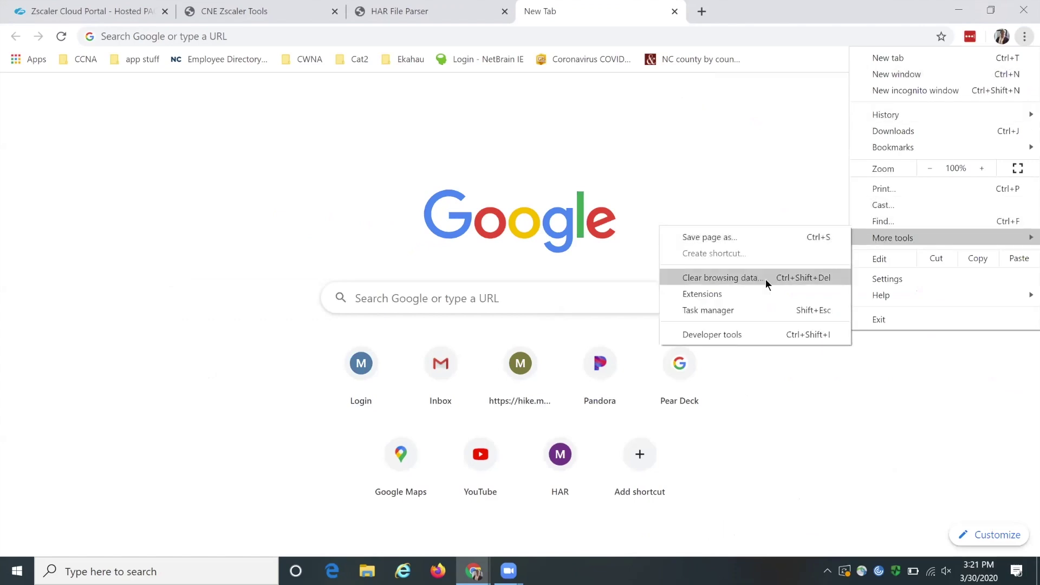
left_click(763, 336)
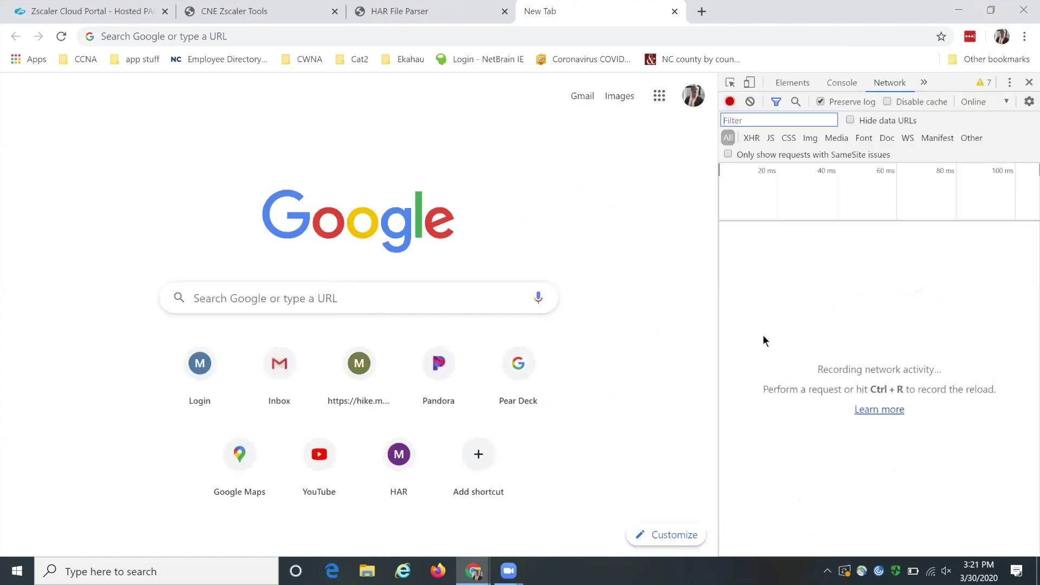
left_click(1029, 81)
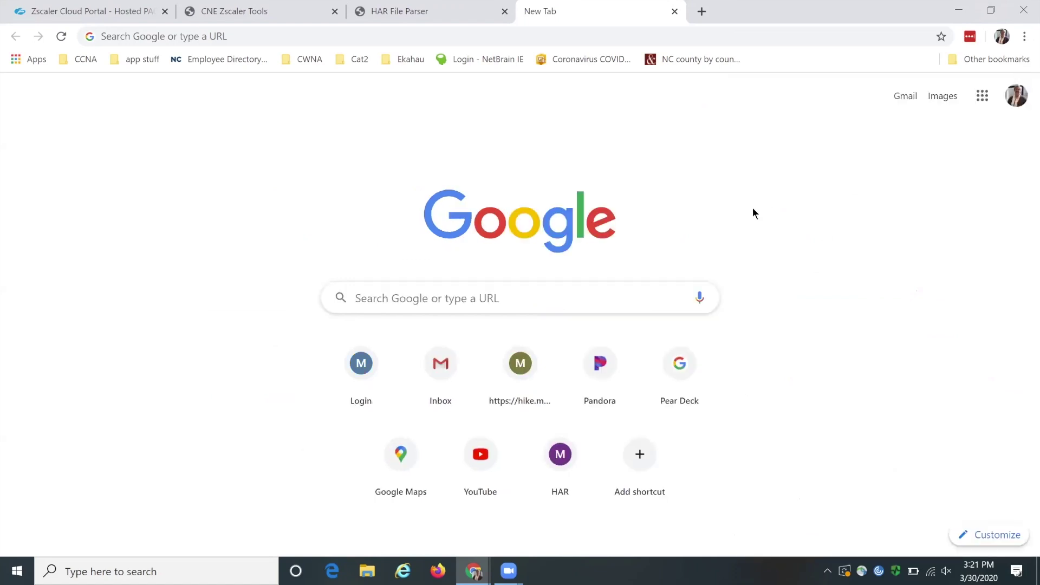
Step: Load funbrain.com with the developer tools recording network activity and look back through the captured requests
key("ctrl+shift+i")
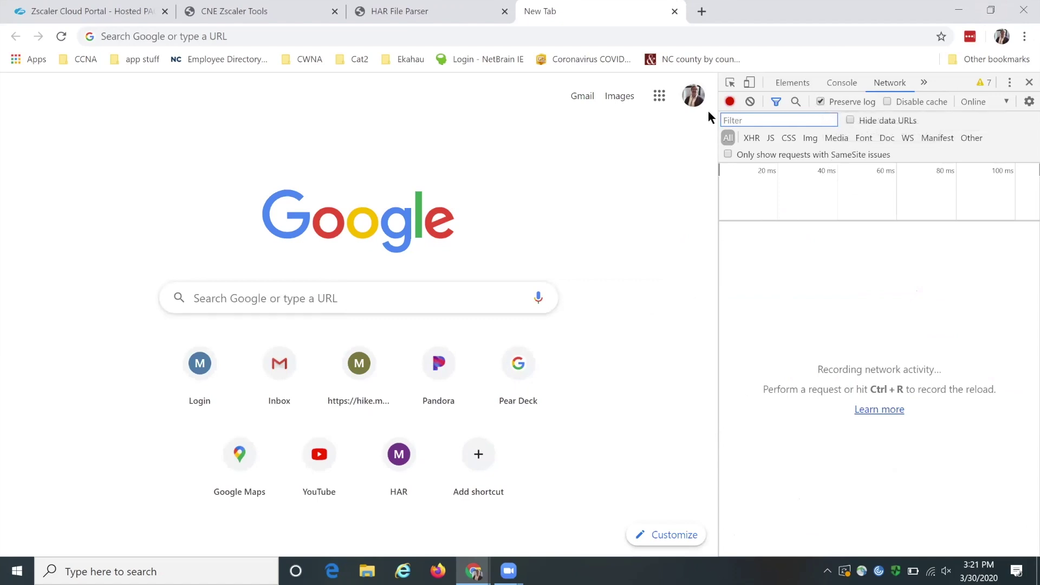
left_click(205, 36)
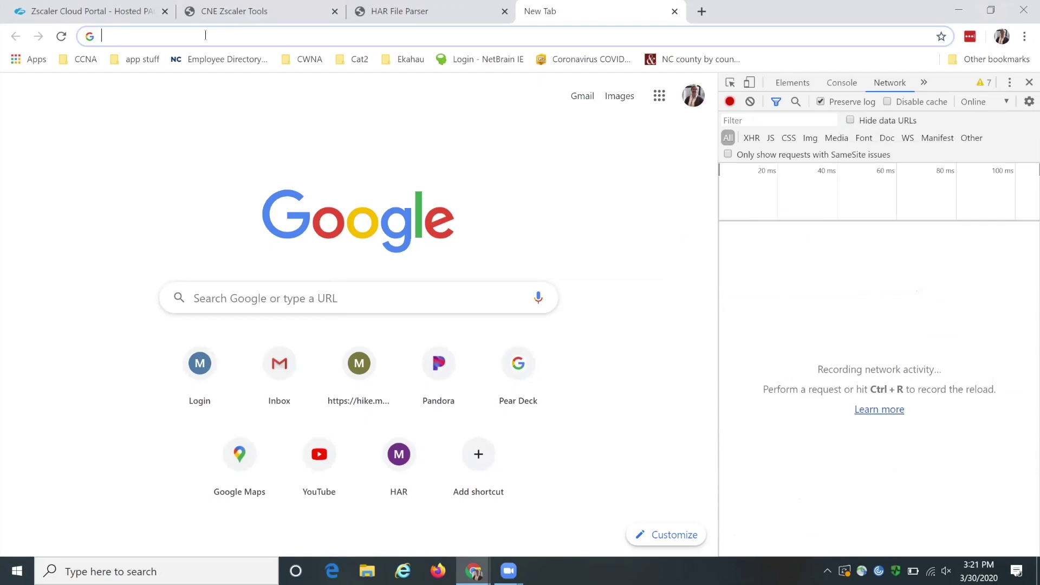
type("funbrain")
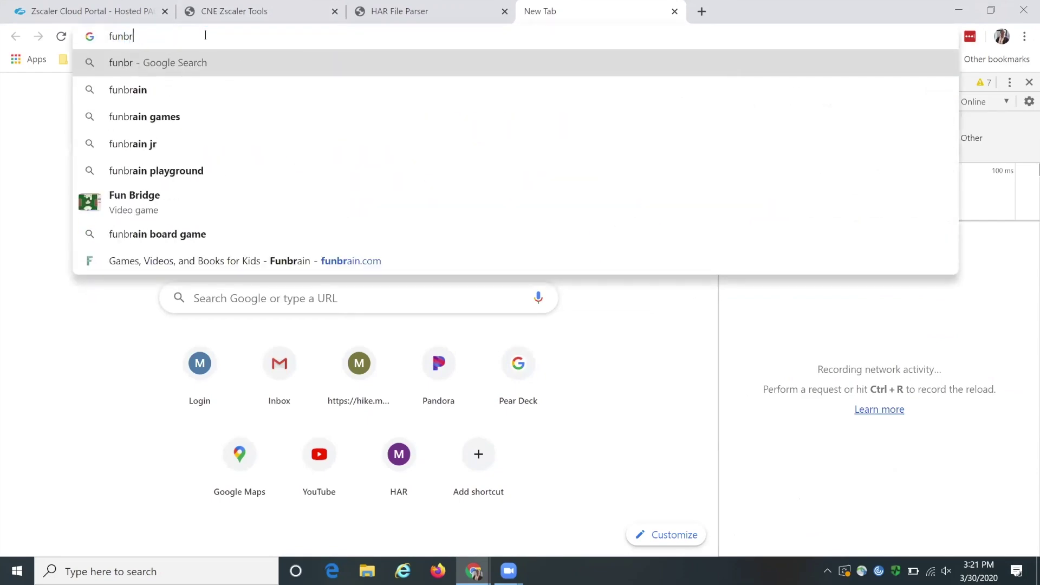
type(".com")
key("Return")
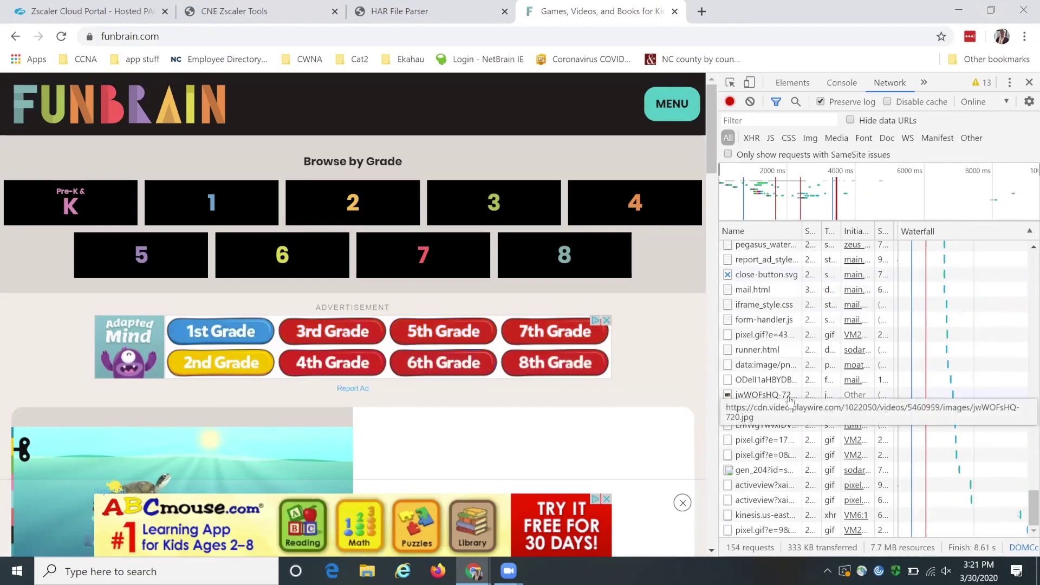
scroll(789, 401, "up", 5)
scroll(790, 401, "up", 10)
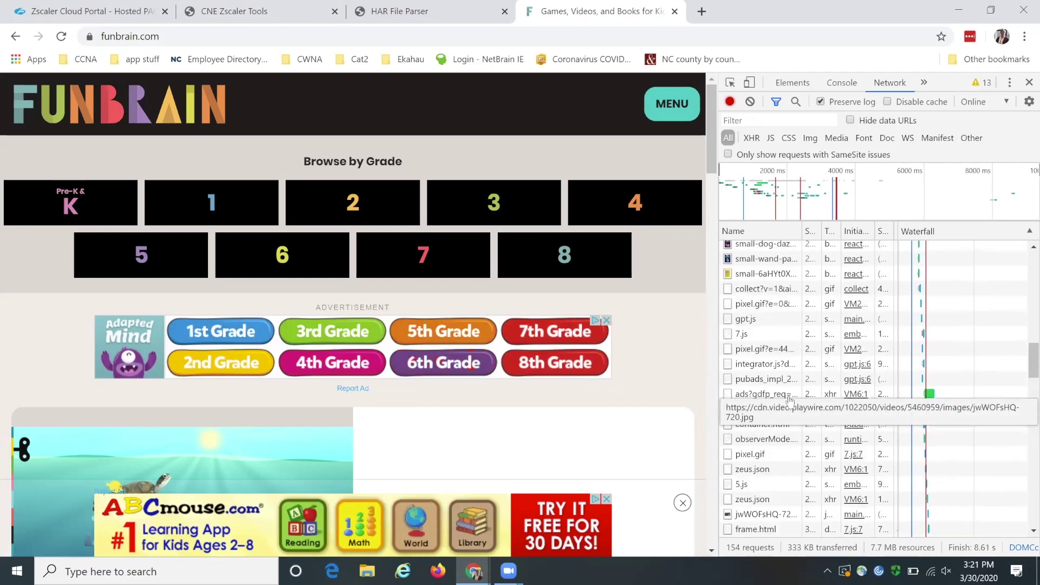
scroll(790, 400, "up", 15)
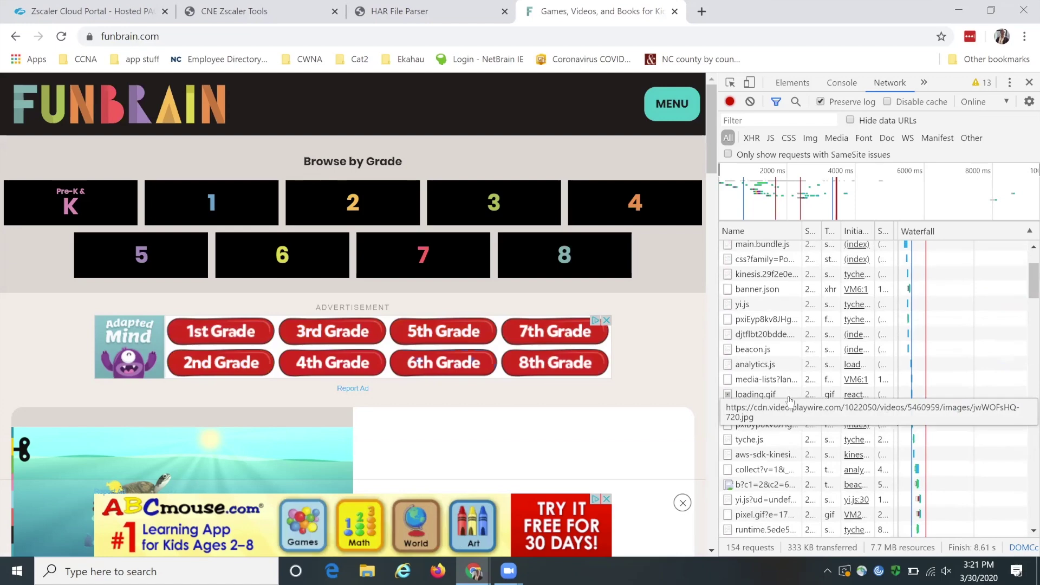
scroll(790, 401, "down", 15)
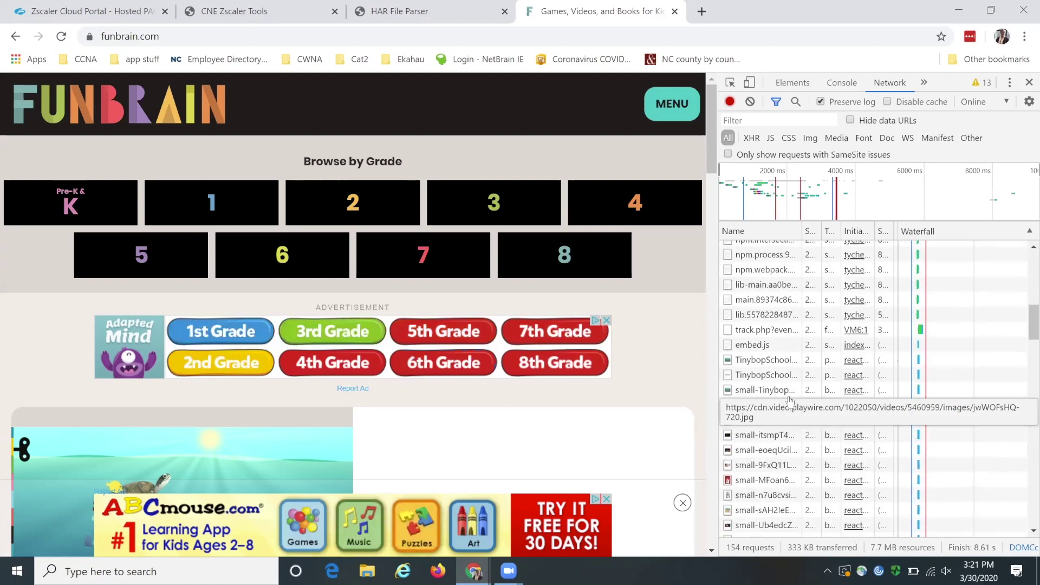
scroll(790, 401, "down", 10)
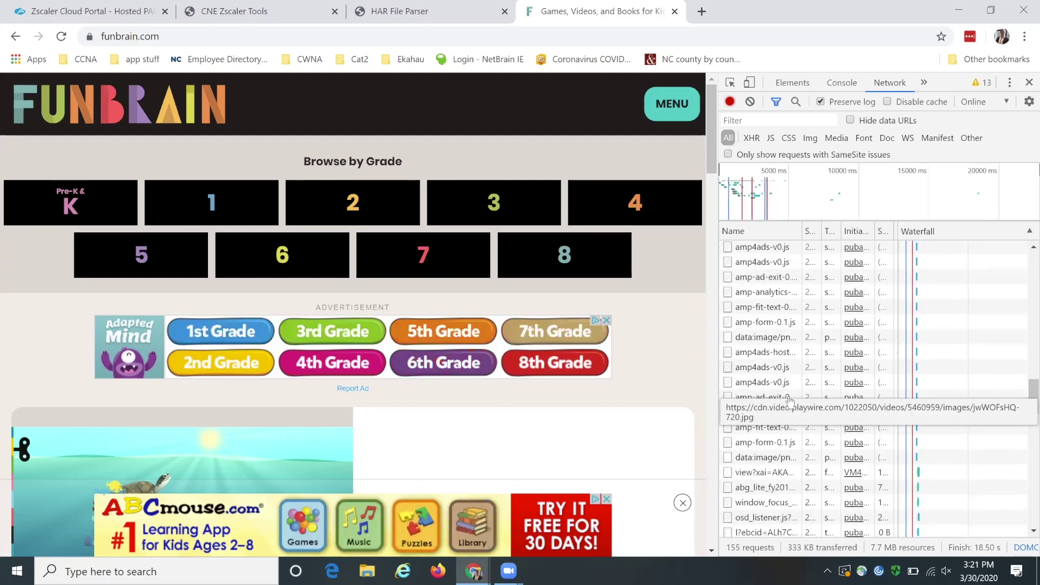
right_click(790, 398)
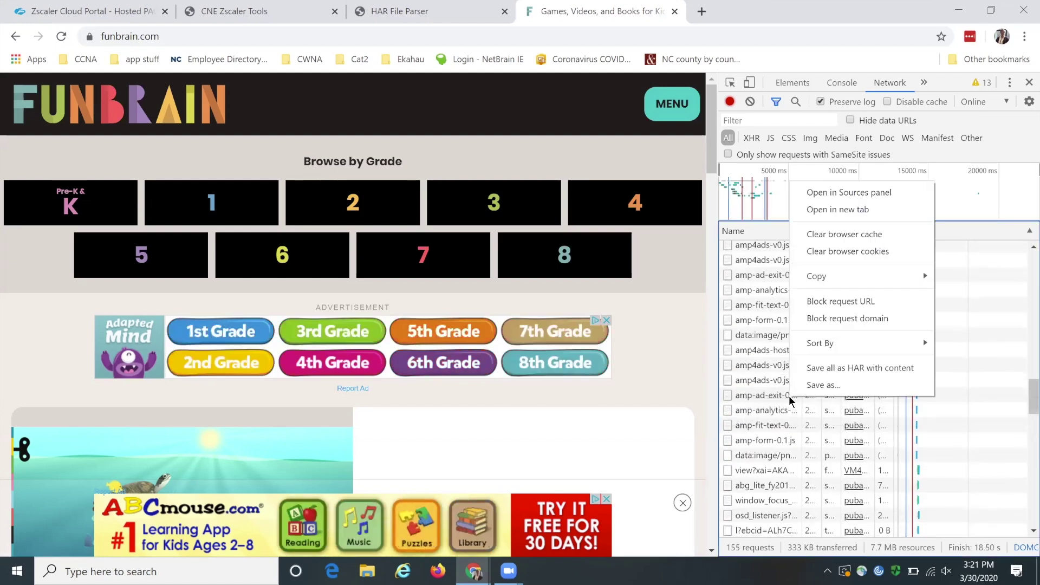
left_click(817, 369)
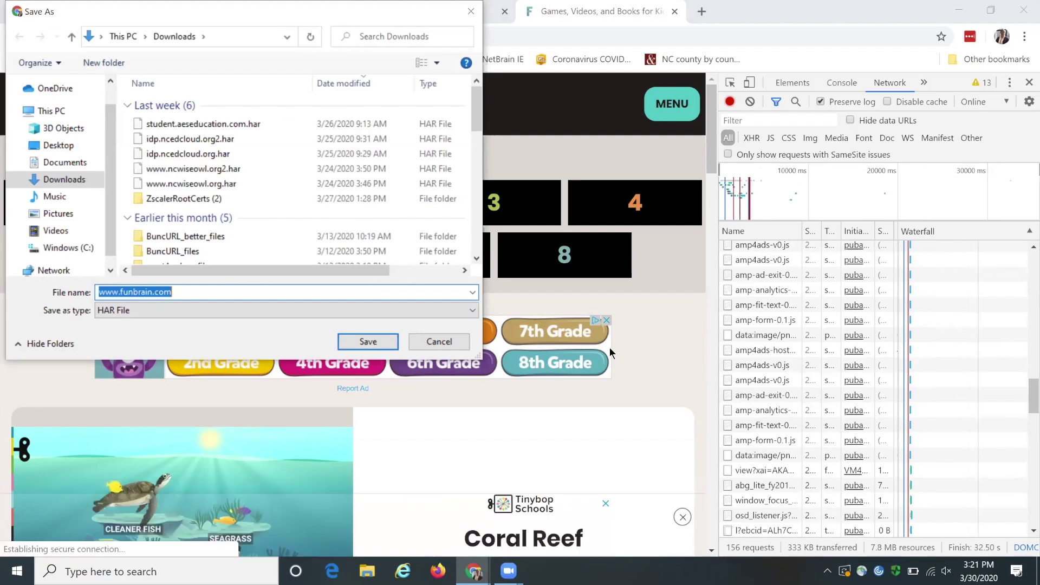
left_click(387, 343)
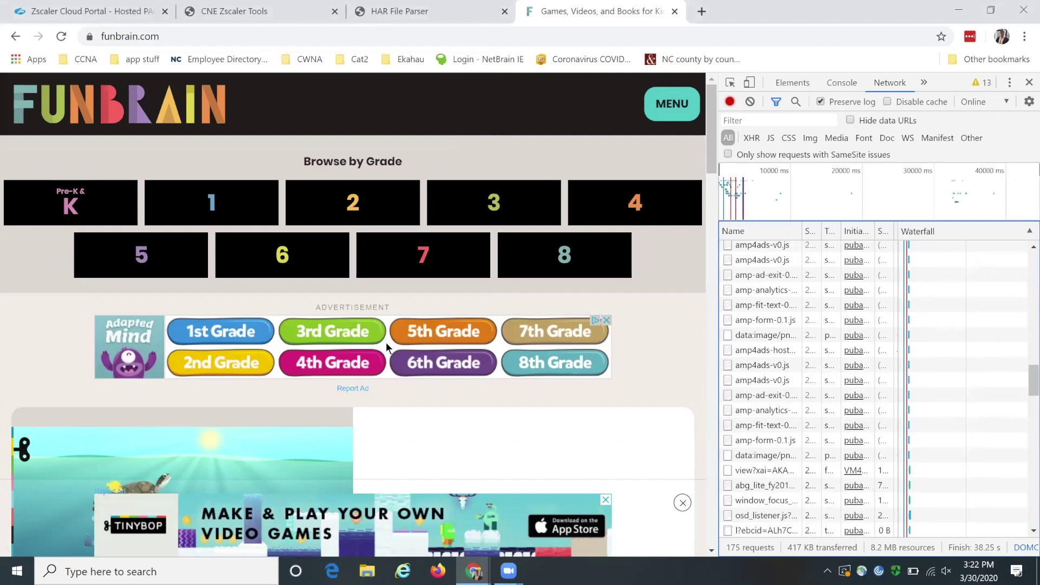
left_click(212, 7)
key("ctrl+Tab")
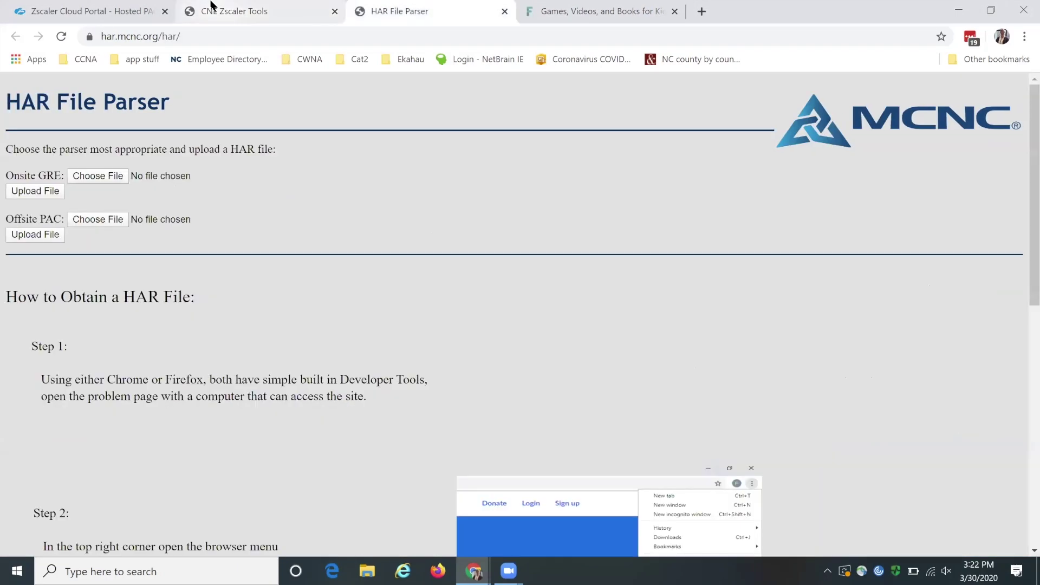
left_click(85, 222)
left_click(189, 124)
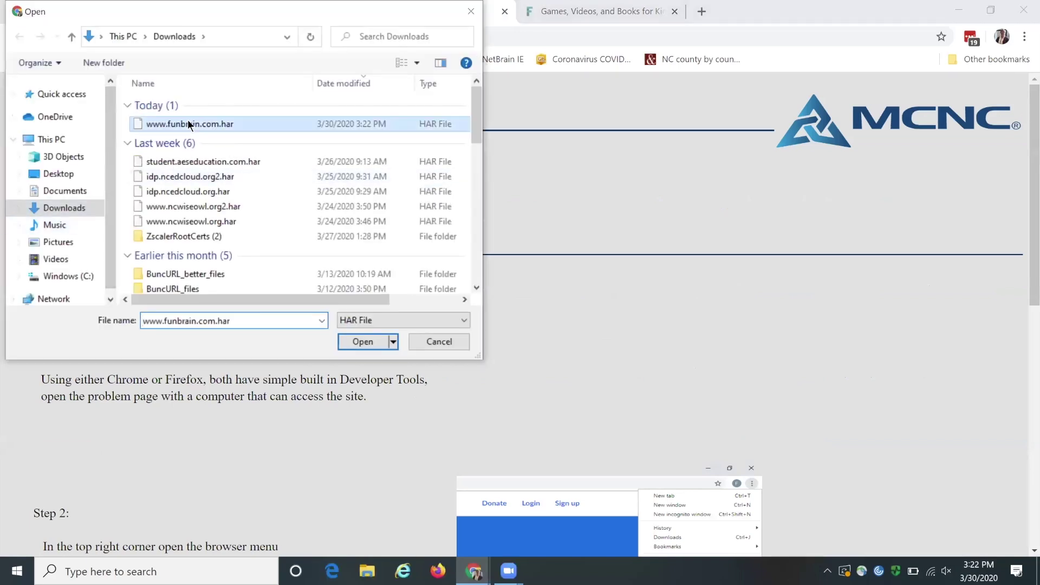
left_click(369, 341)
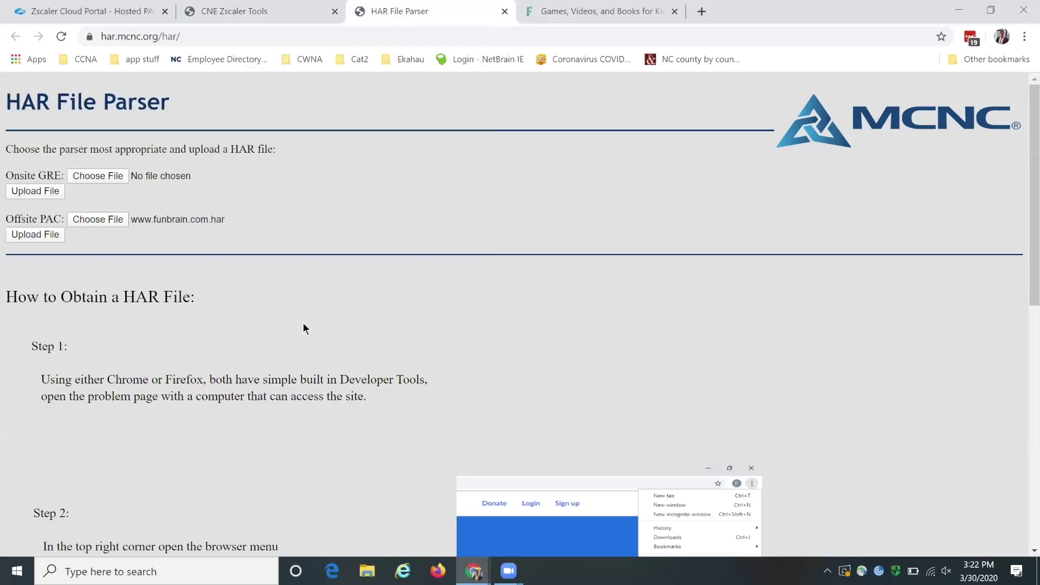
left_click(30, 235)
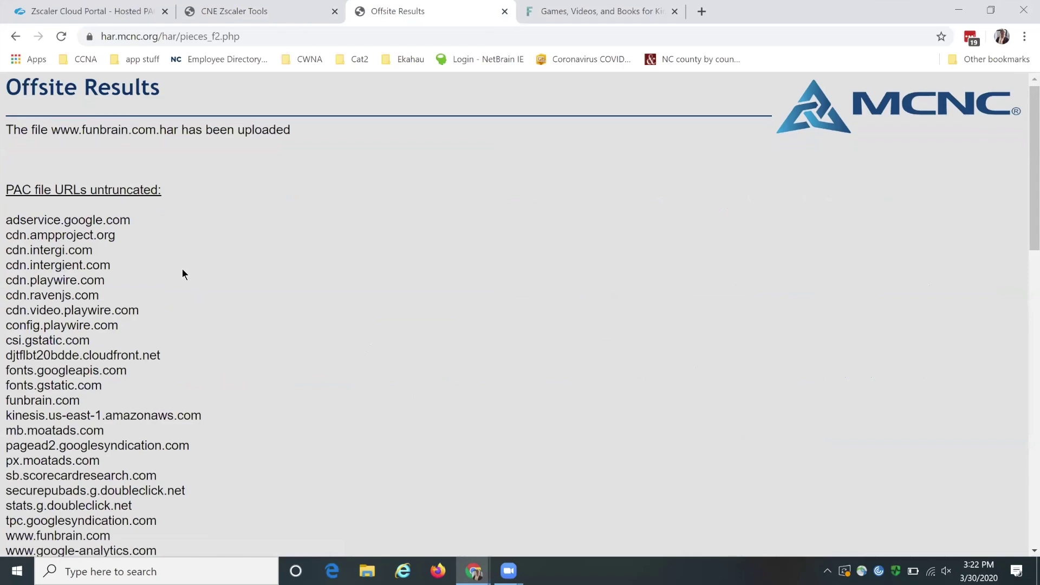
Step: Examine the offsite results: the untruncated URLs, how they are truncated, and the aggregated PAC file rules
scroll(182, 273, "down", 6)
scroll(182, 273, "down", 6)
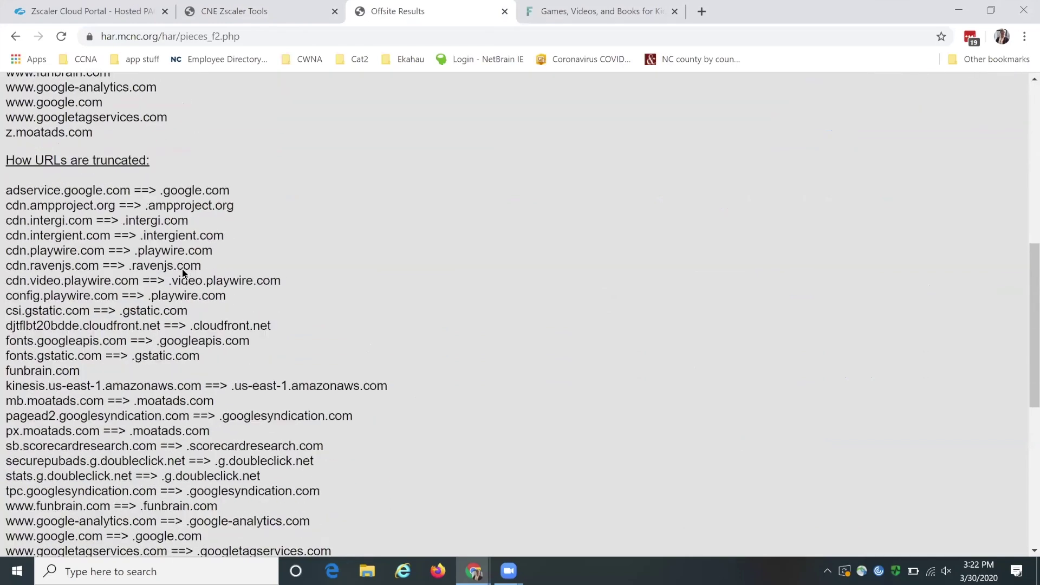
scroll(182, 268, "down", 5)
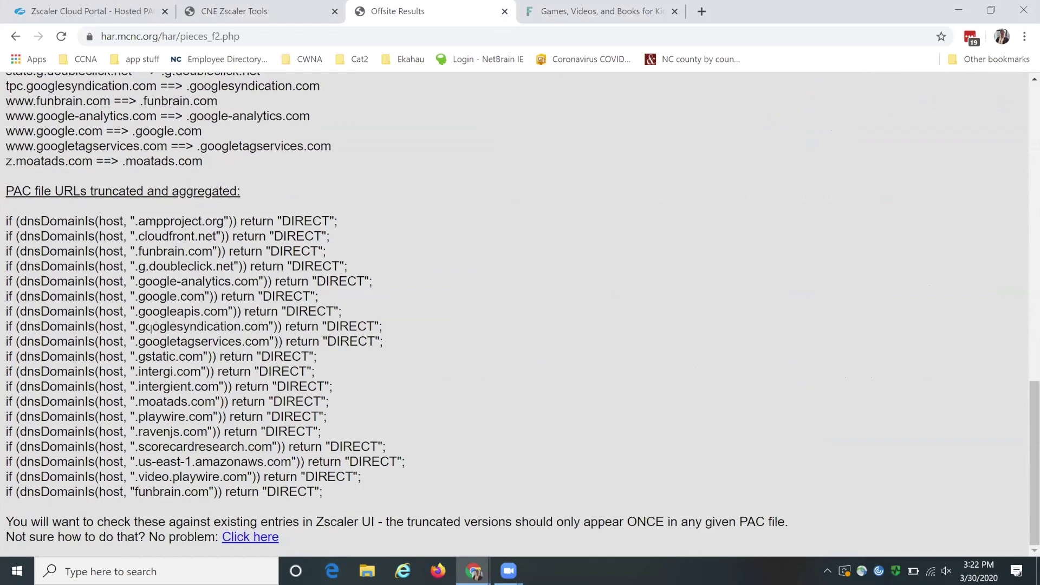
scroll(152, 327, "up", 8)
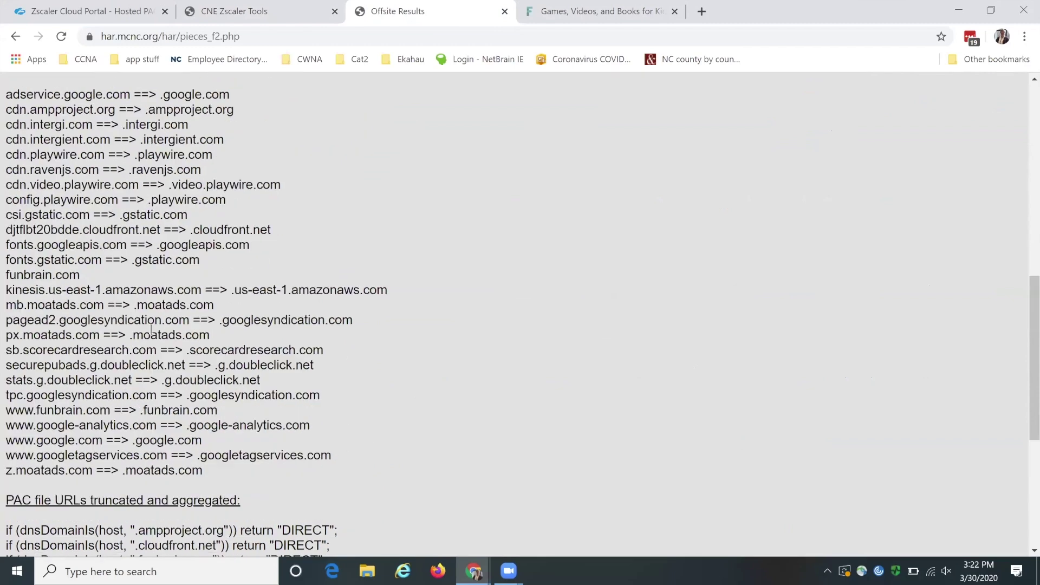
scroll(151, 330, "up", 6)
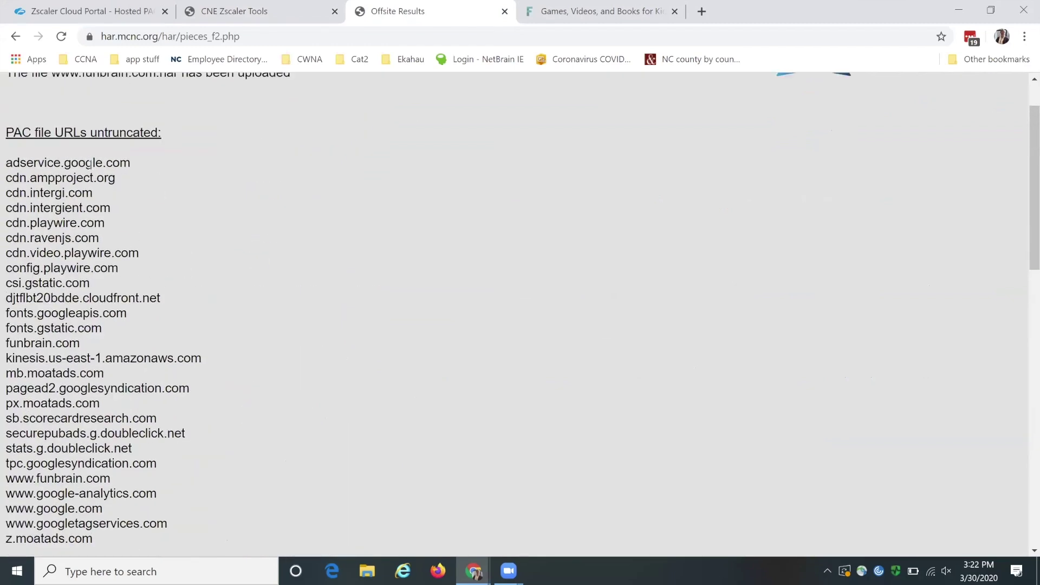
scroll(84, 185, "down", 1)
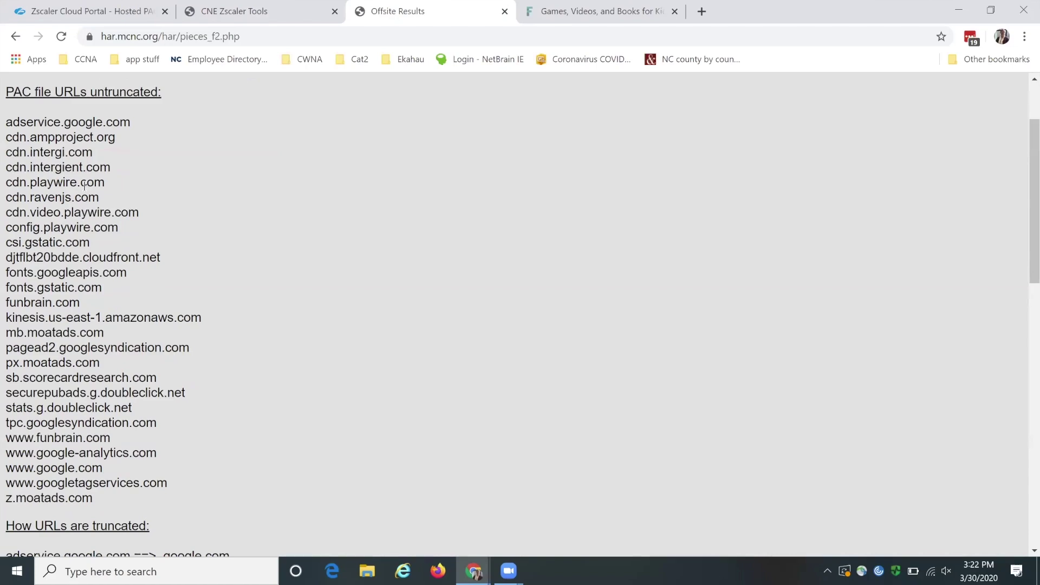
scroll(84, 185, "down", 6)
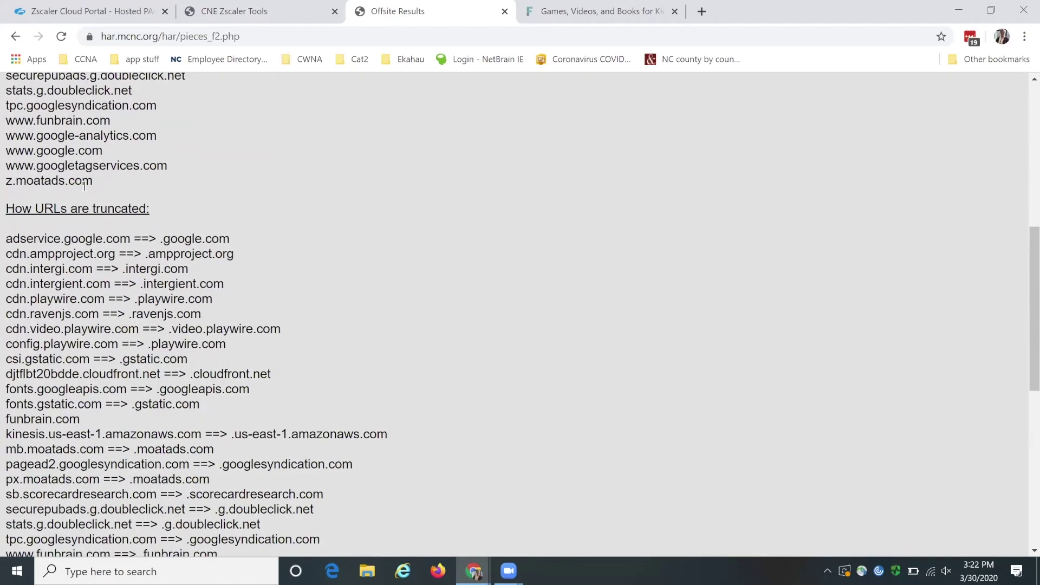
scroll(84, 185, "up", 3)
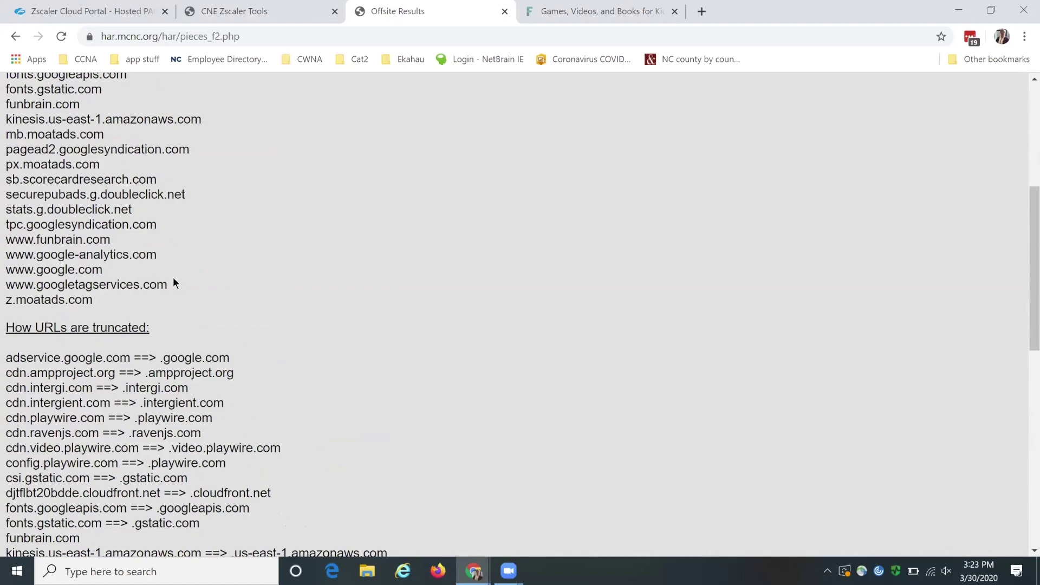
scroll(173, 279, "down", 1)
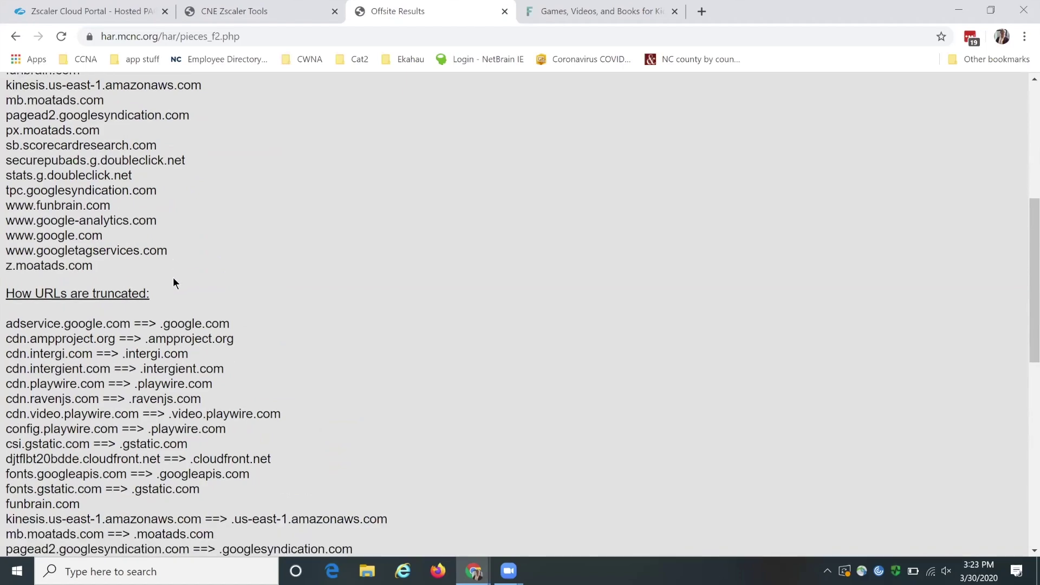
scroll(173, 278, "up", 1)
scroll(173, 278, "down", 4)
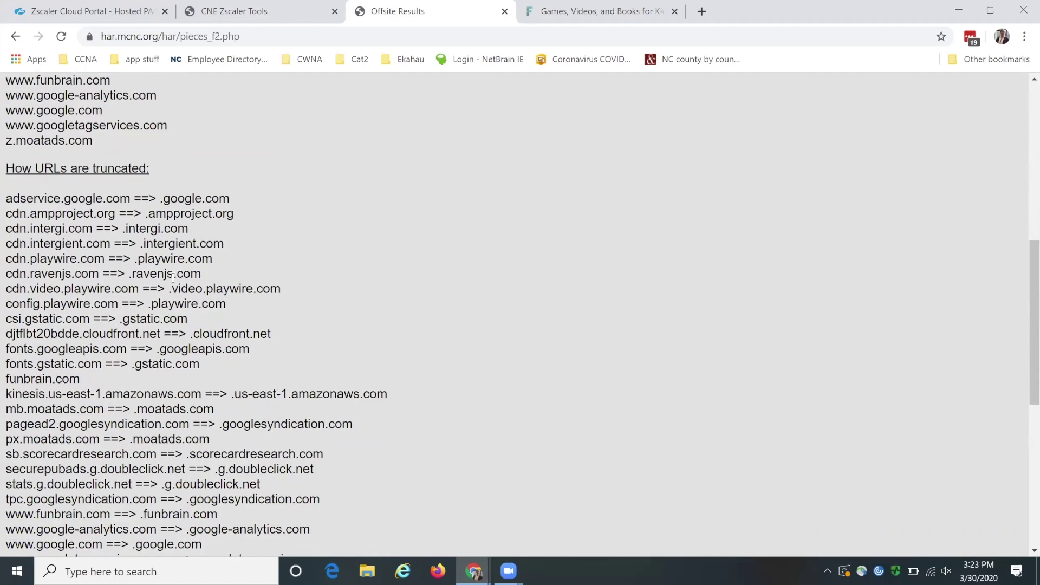
scroll(338, 389, "down", 10)
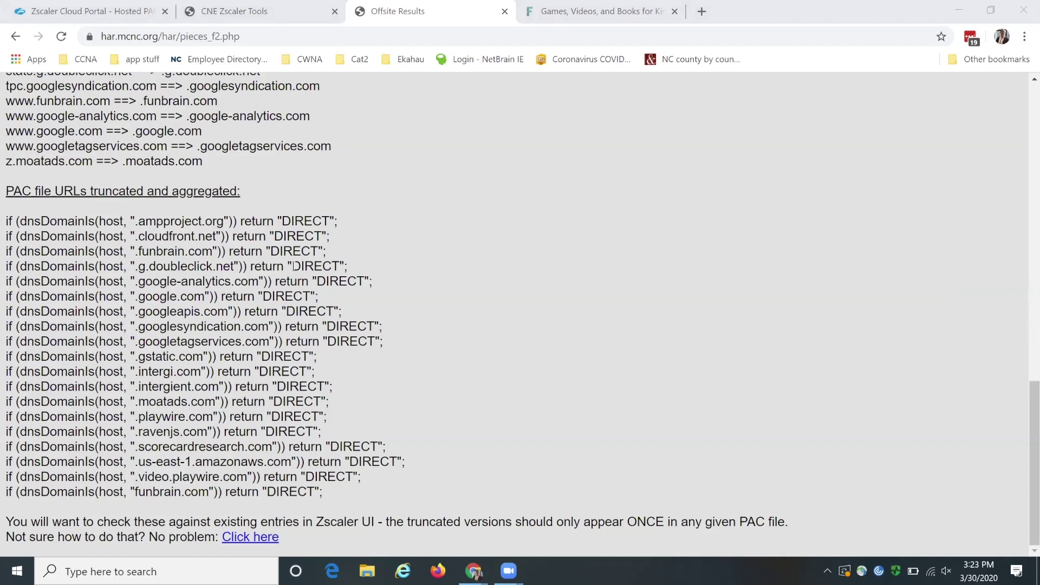
Step: Copy all the truncated and aggregated PAC file rules into a new Notepad document and return to the results page
left_click_drag(324, 491, 4, 231)
key("ctrl+c")
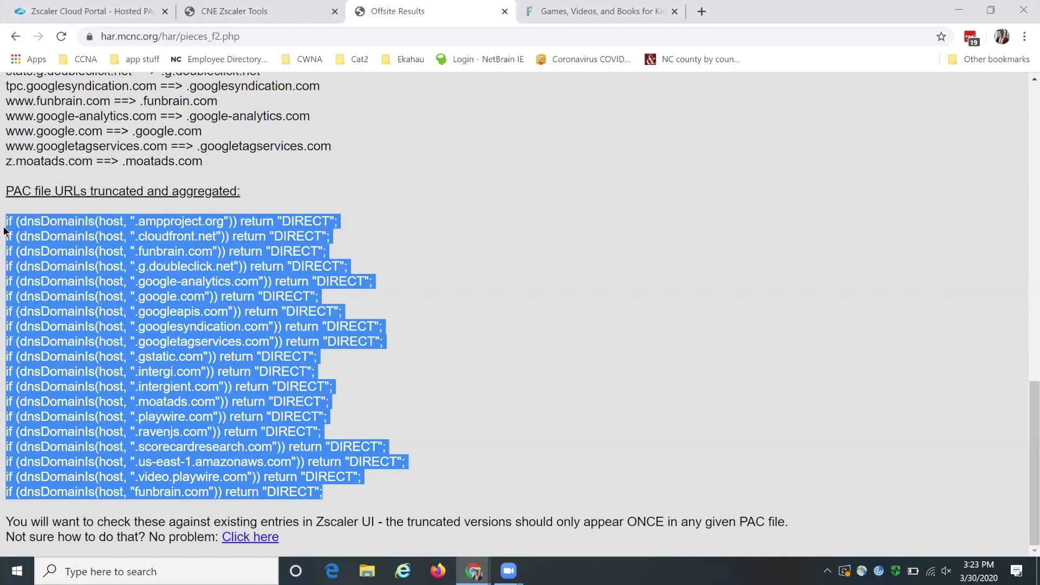
key("super")
type("note")
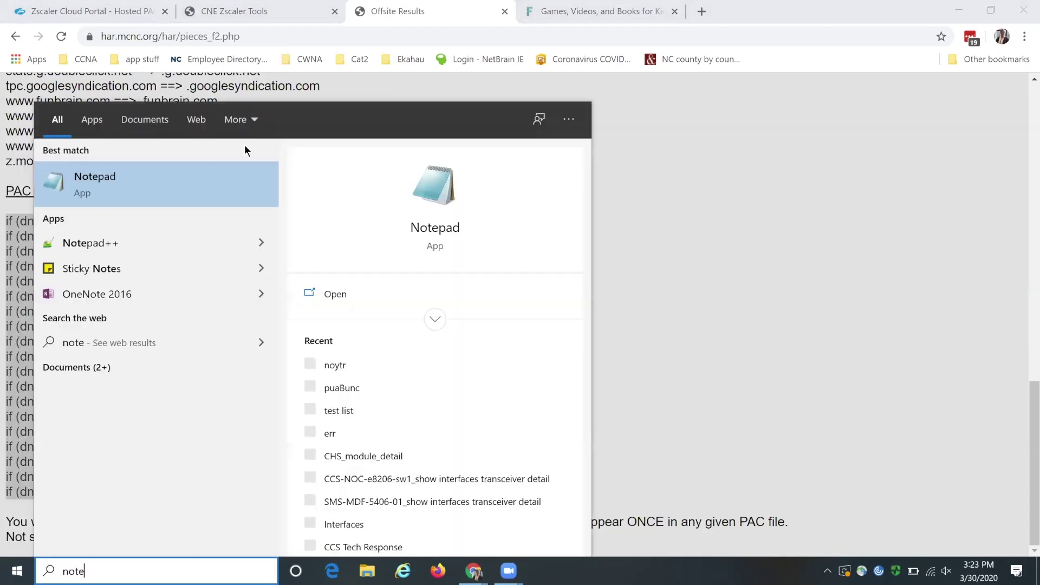
key("Return")
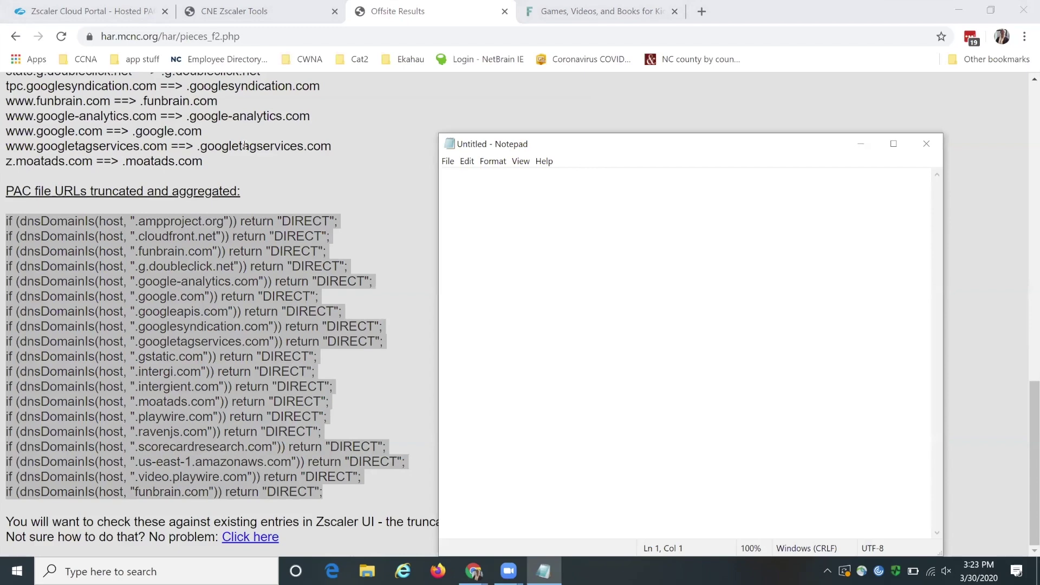
key("ctrl+v")
left_click(356, 186)
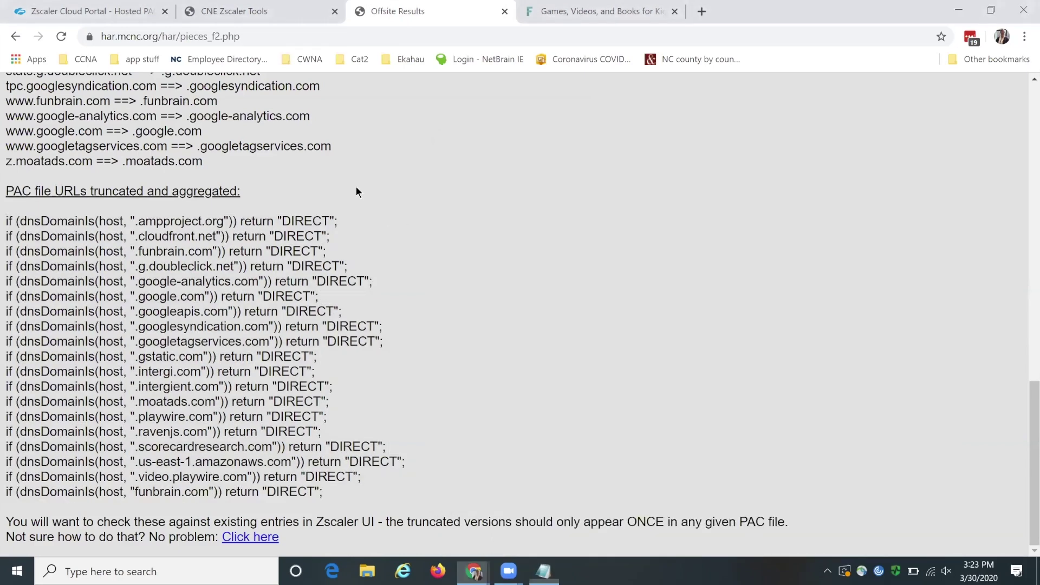
Step: Open the linked instructions on how to update a PAC file and skim through them
scroll(356, 187, "up", 3)
scroll(356, 186, "up", 4)
scroll(356, 187, "down", 7)
left_click_drag(32, 521, 184, 538)
left_click(184, 538)
left_click(276, 539)
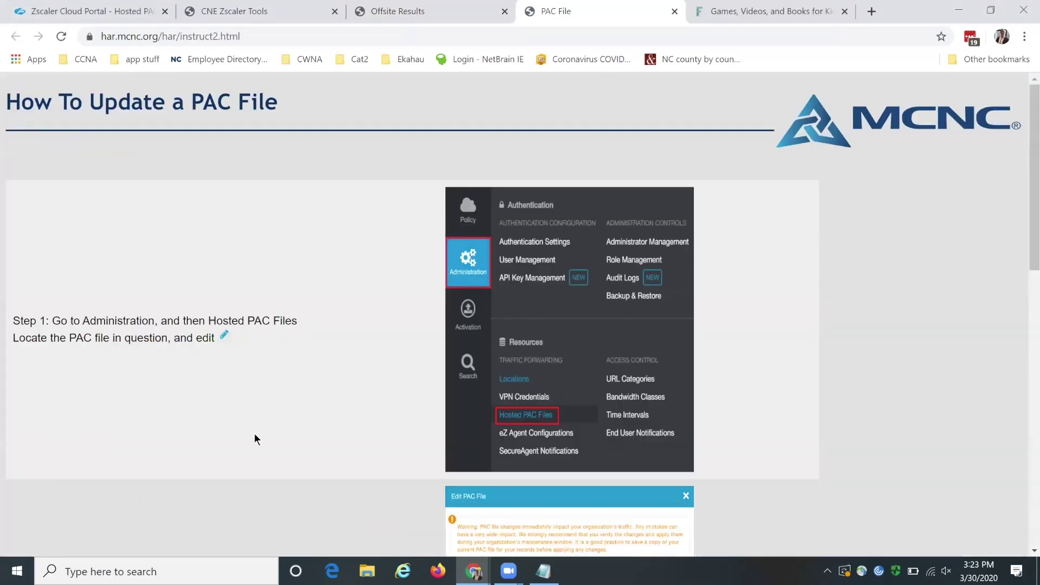
scroll(260, 425, "down", 3)
scroll(266, 412, "down", 1)
scroll(265, 411, "up", 4)
Step: In the Zscaler portal, start from the dashboard, go to the Hosted PAC Files and open the finnTest PAC file for editing
left_click(202, 9)
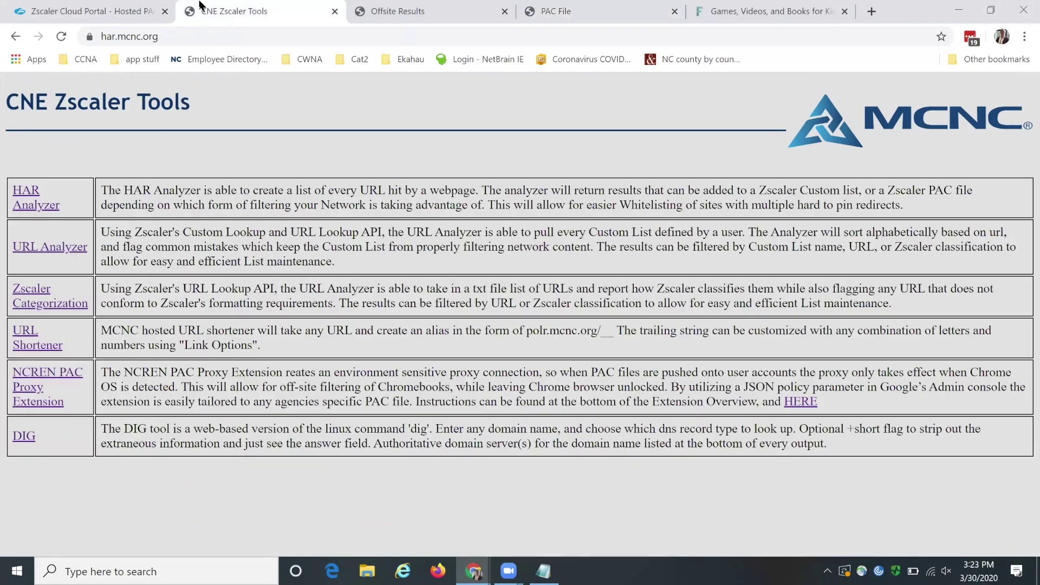
left_click(92, 5)
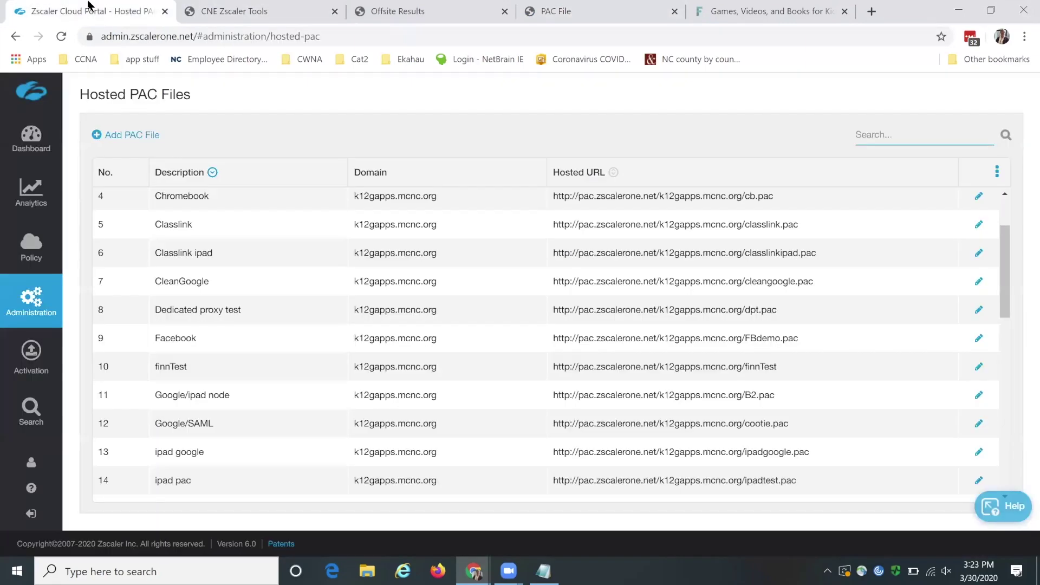
left_click(32, 95)
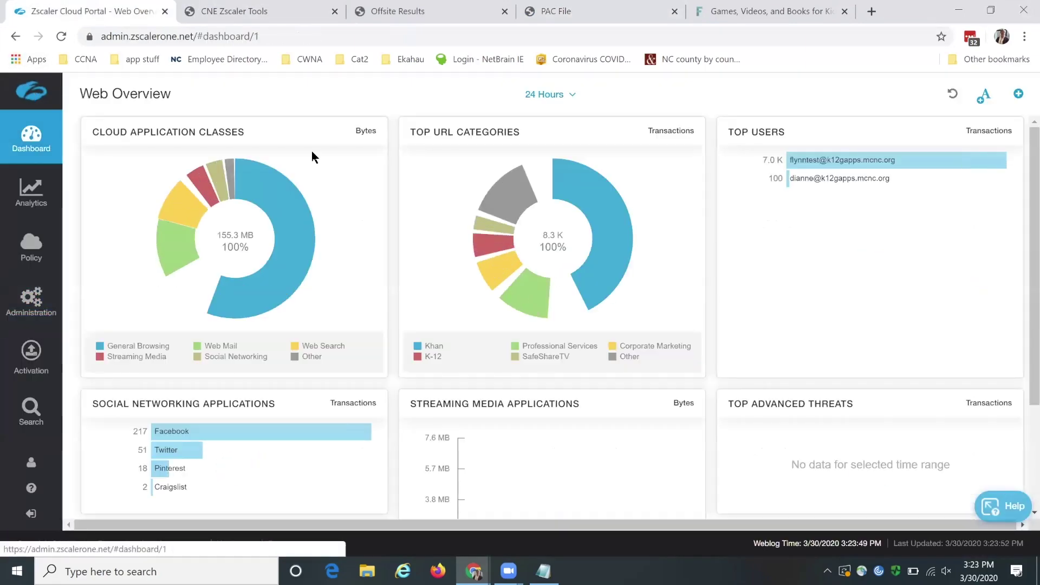
mouse_move(30, 297)
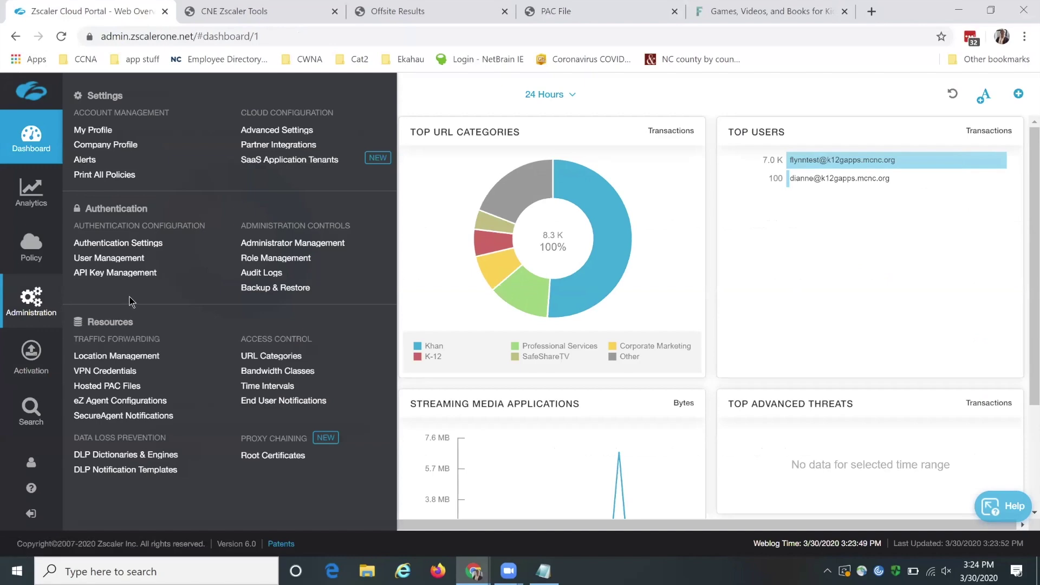
left_click(115, 388)
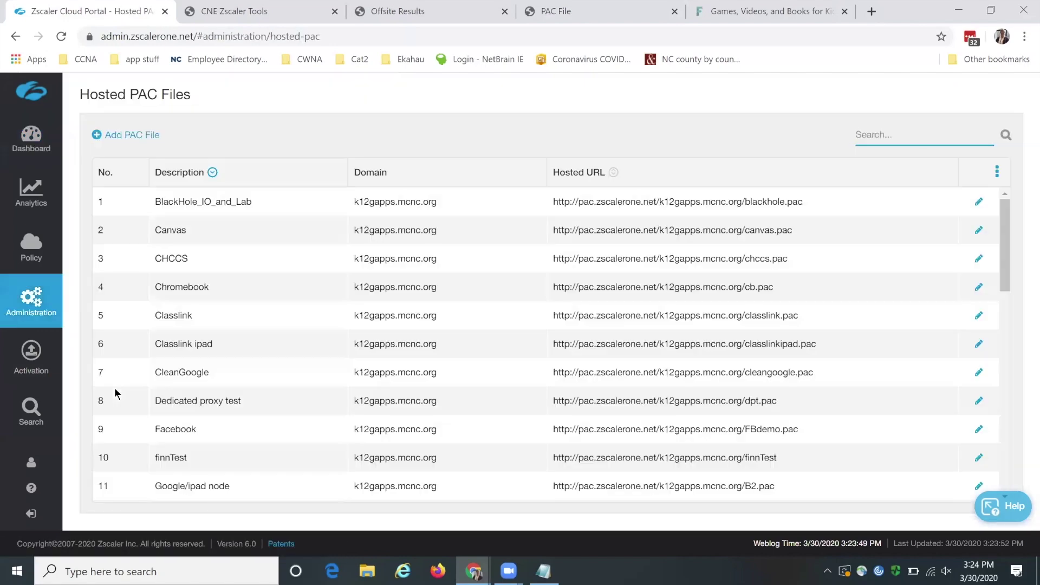
scroll(115, 392, "down", 1)
scroll(115, 393, "down", 3)
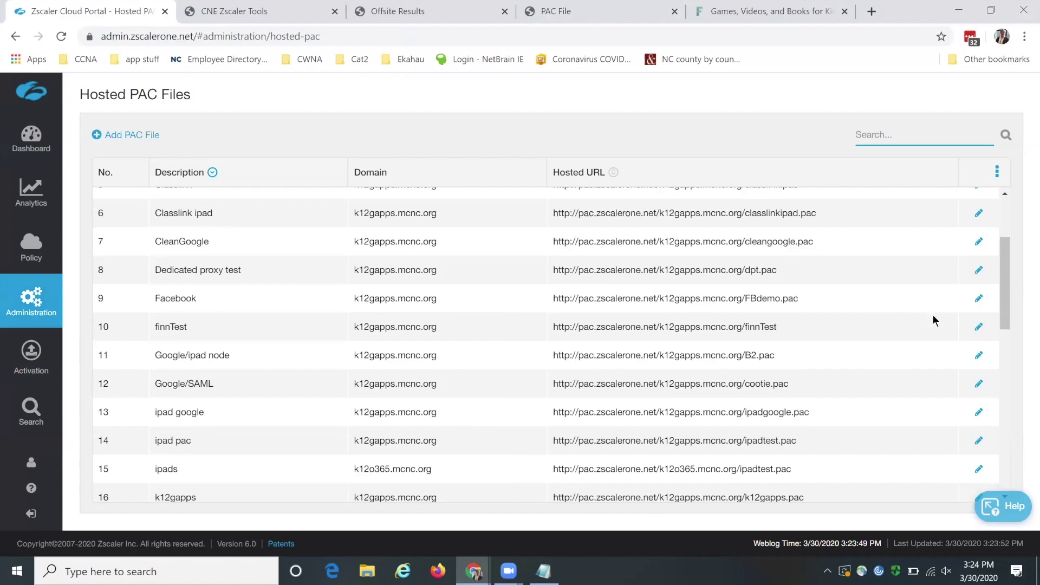
left_click(979, 328)
scroll(469, 275, "down", 2)
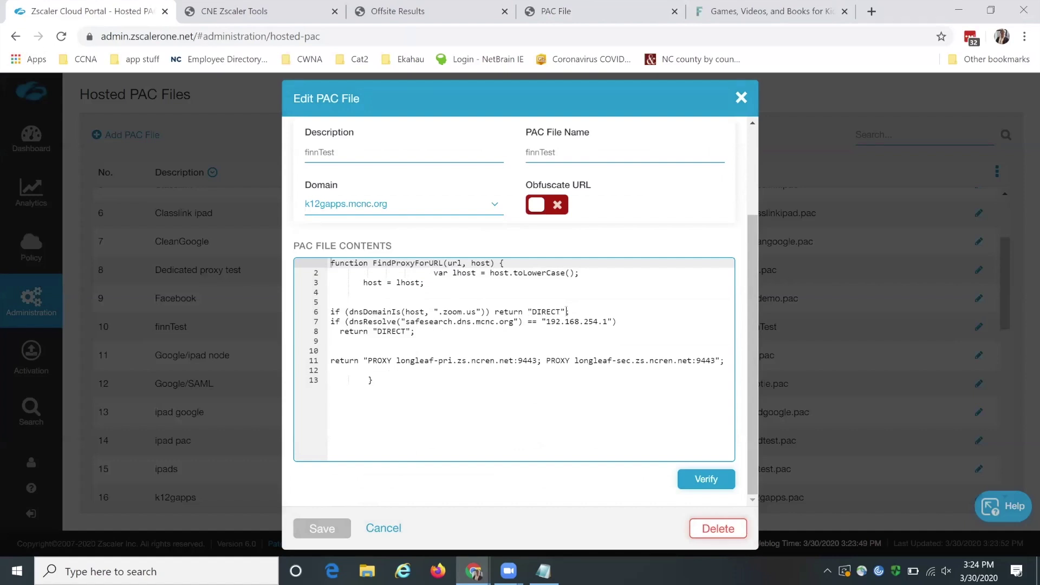
Step: Insert the dnsDomainIs rules from Notepad on a new line below the .zoom.us rule in the finnTest PAC file contents
left_click(576, 312)
key("Return")
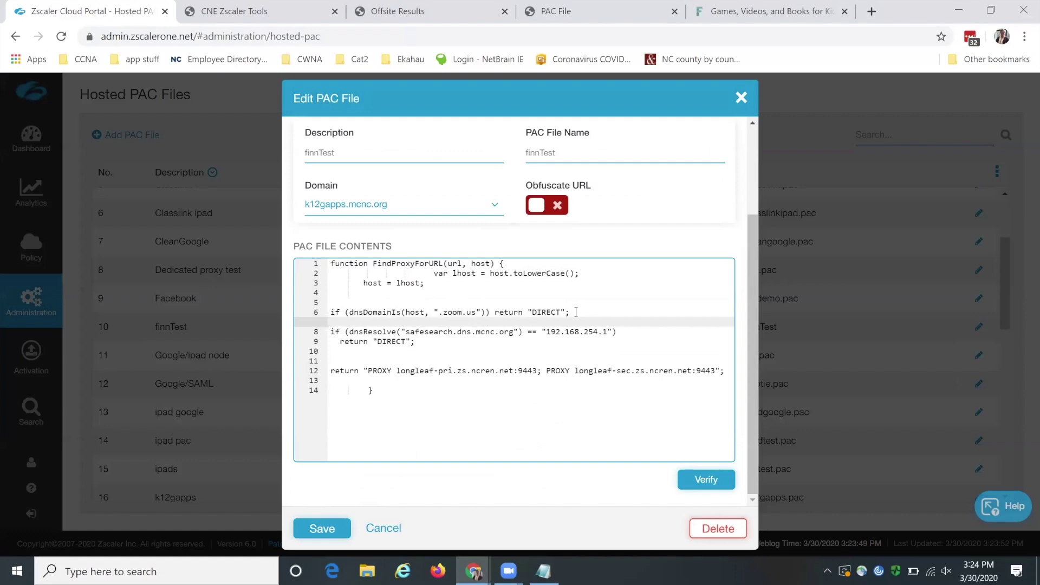
key("alt+Tab")
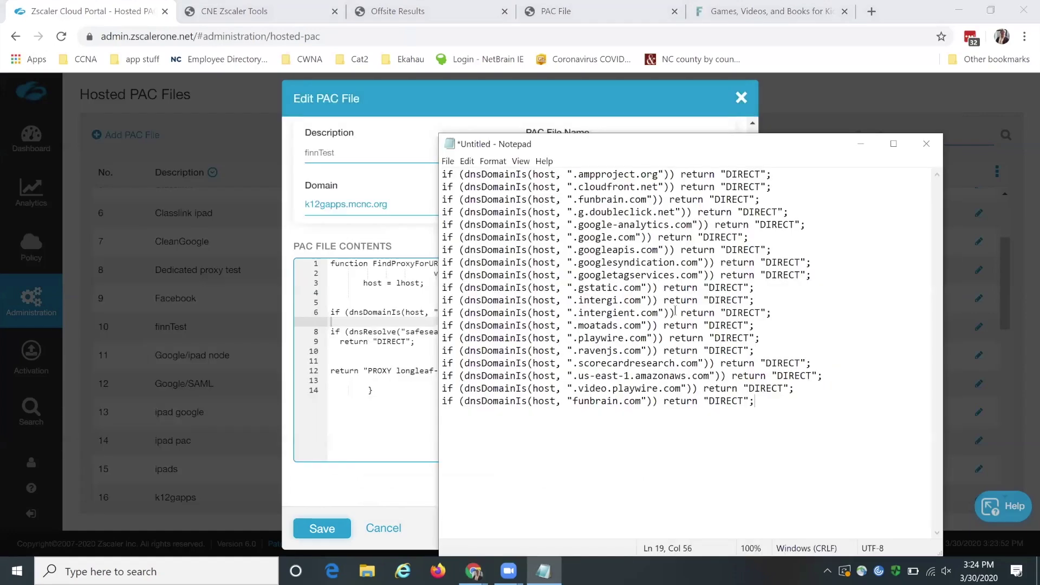
left_click_drag(761, 404, 443, 174)
key("alt+Tab")
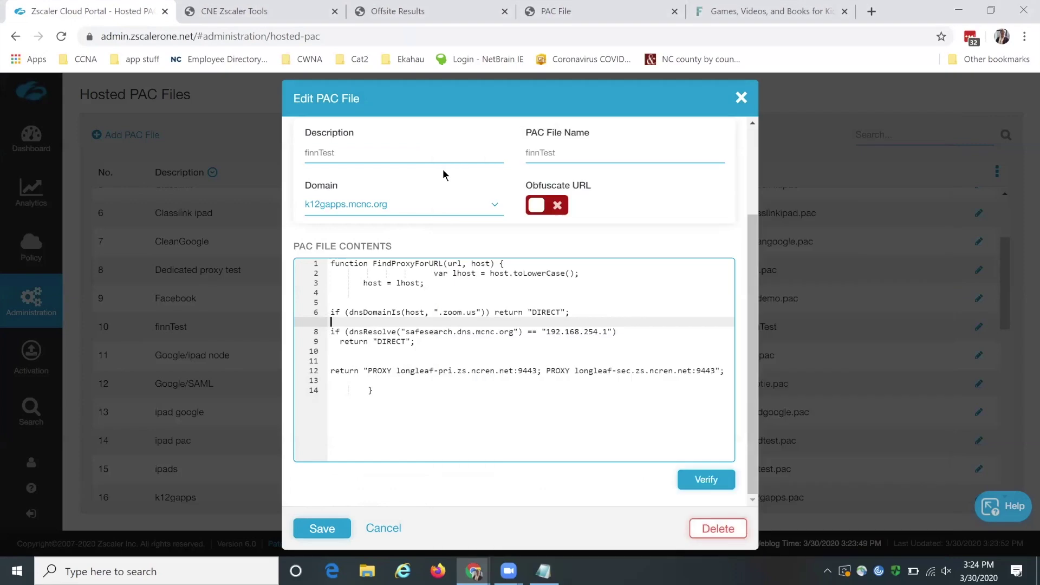
key("ctrl+v")
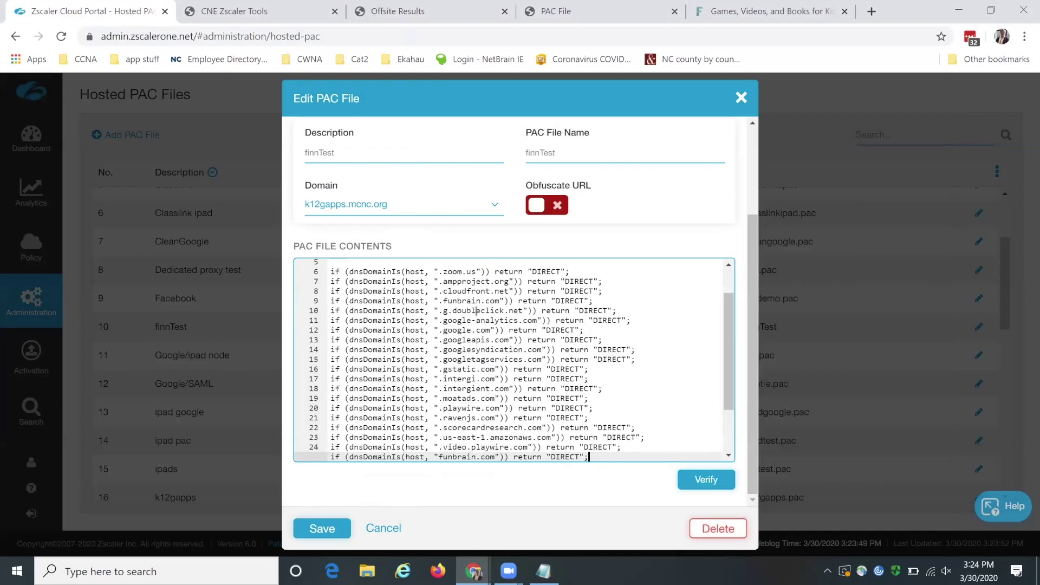
Step: Add a blank line after the last funbrain.com rule, look over the inserted rules and verify the finnTest PAC file
scroll(469, 359, "down", 2)
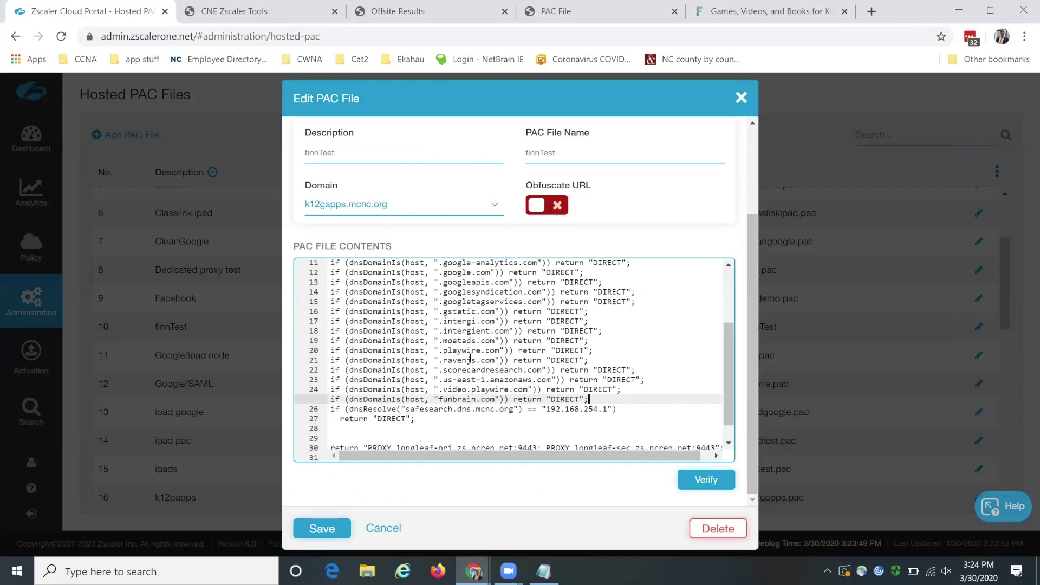
scroll(470, 360, "up", 3)
scroll(471, 359, "down", 1)
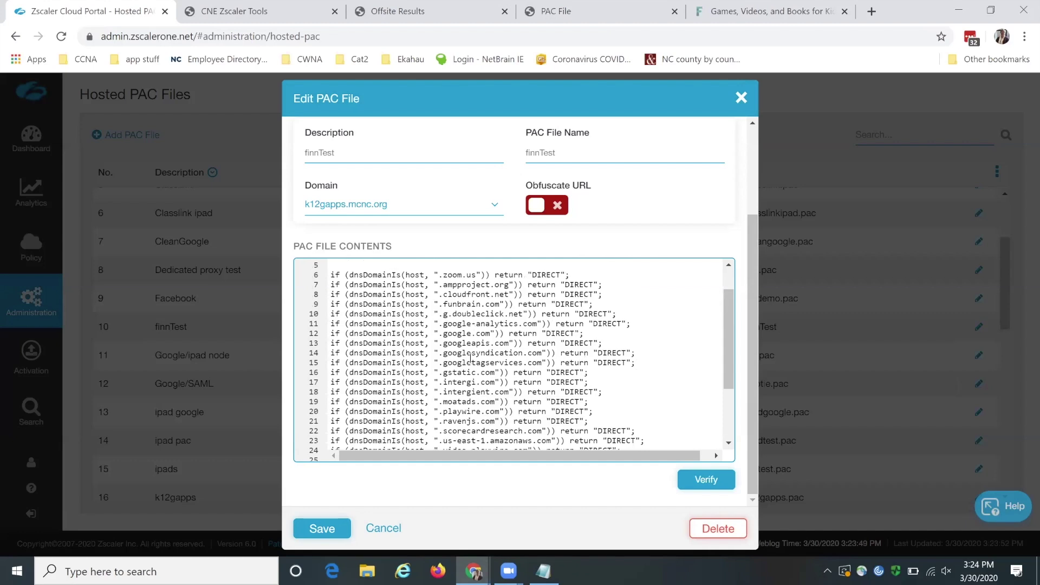
scroll(470, 359, "up", 1)
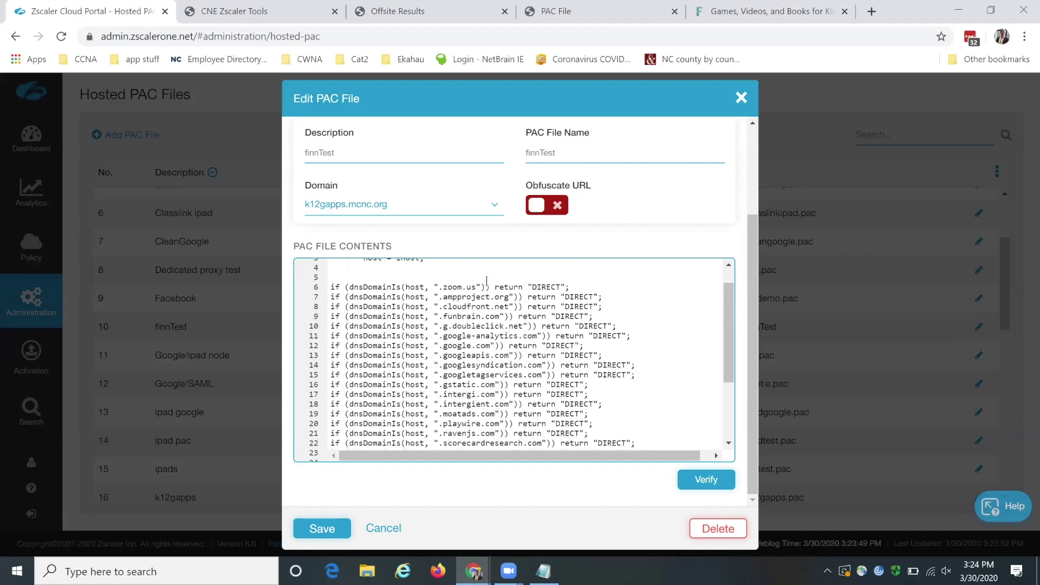
scroll(486, 280, "down", 2)
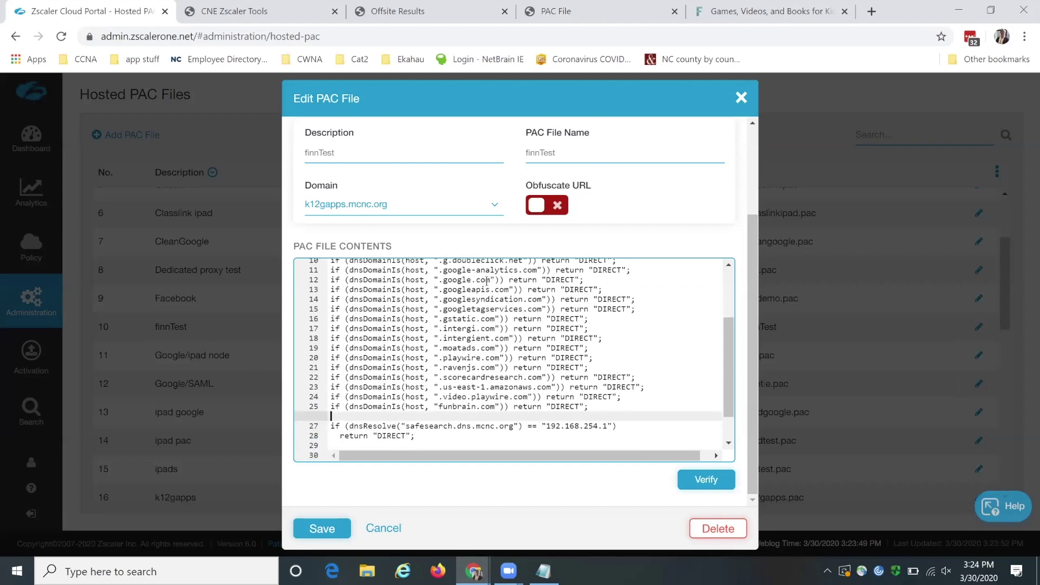
scroll(487, 280, "down", 2)
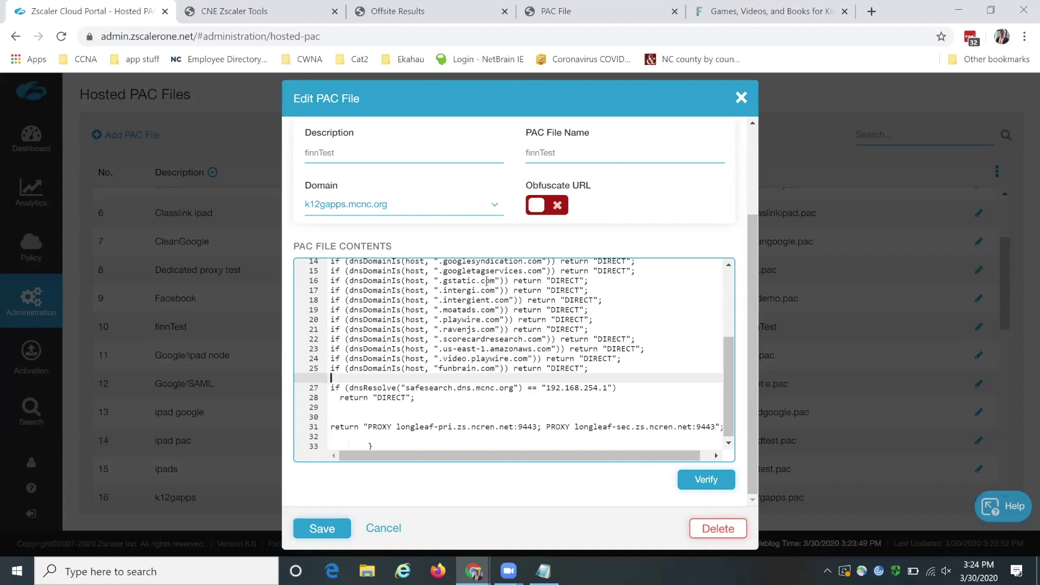
scroll(486, 280, "up", 3)
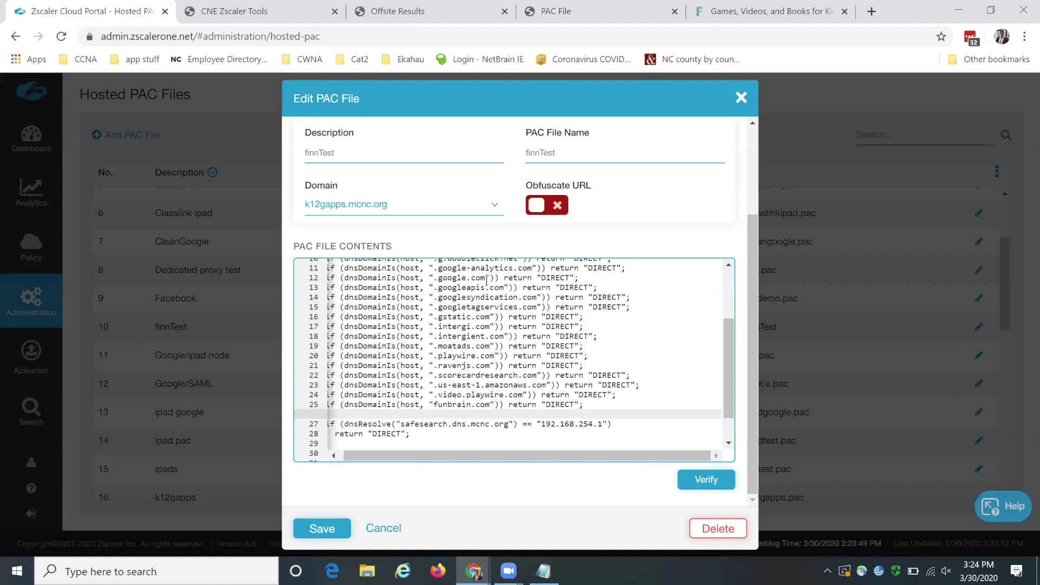
left_click(696, 477)
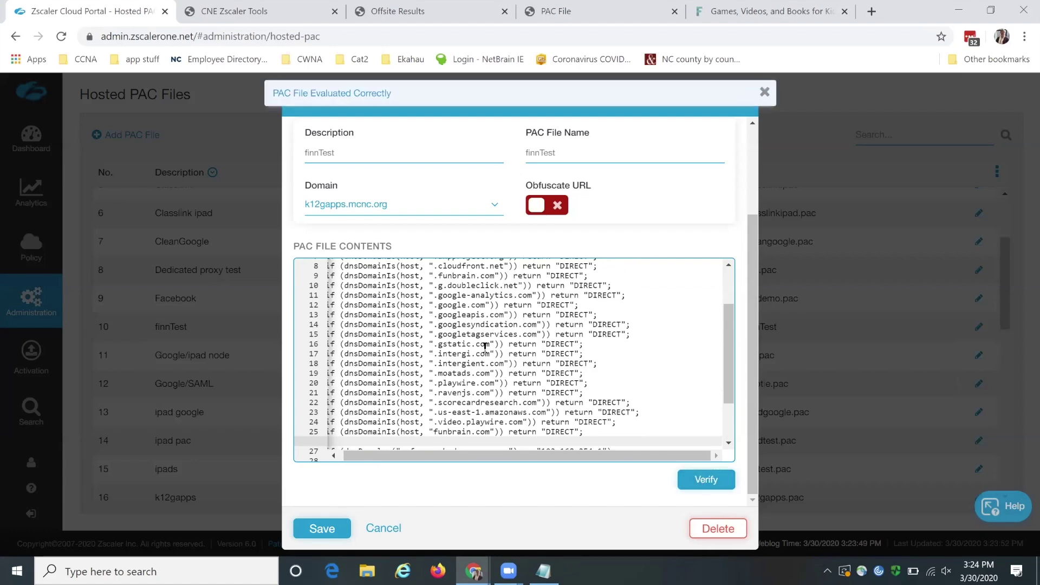
Step: Review the PAC file contents from the .zoom.us rule through the closing PROXY return line and verify the file again
scroll(485, 346, "down", 3)
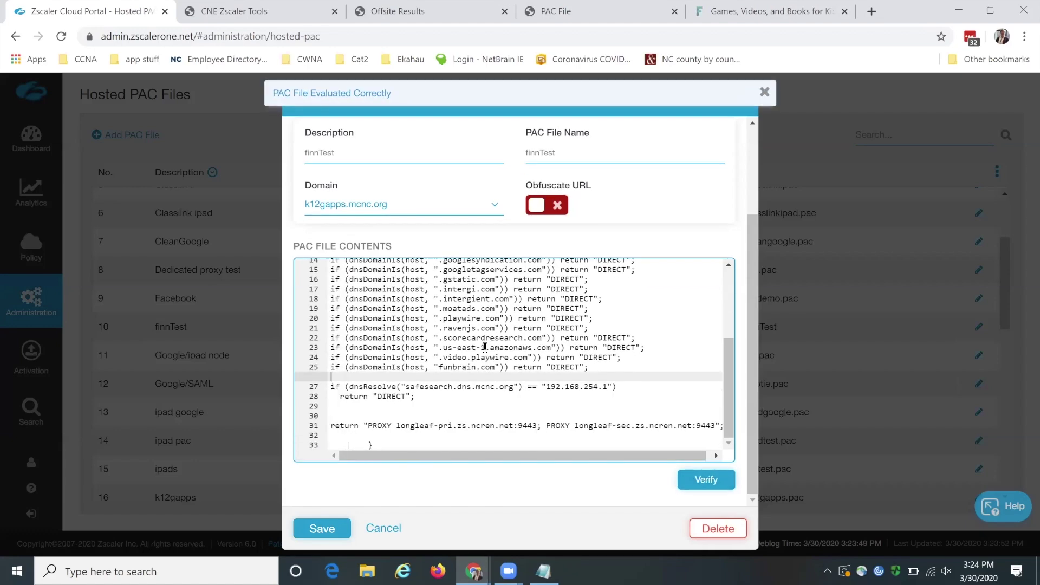
scroll(484, 346, "up", 4)
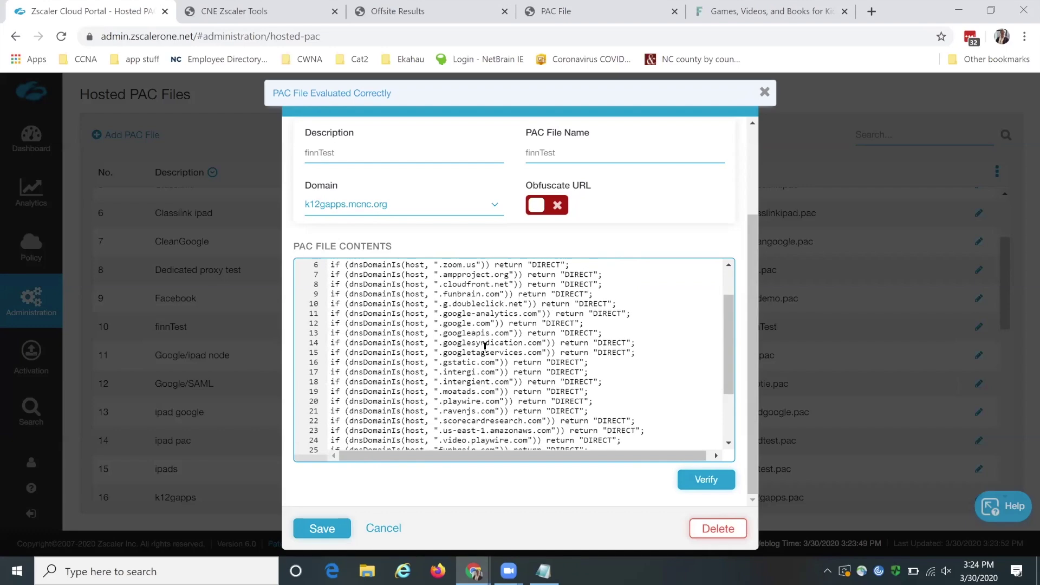
scroll(485, 347, "up", 3)
scroll(485, 347, "down", 5)
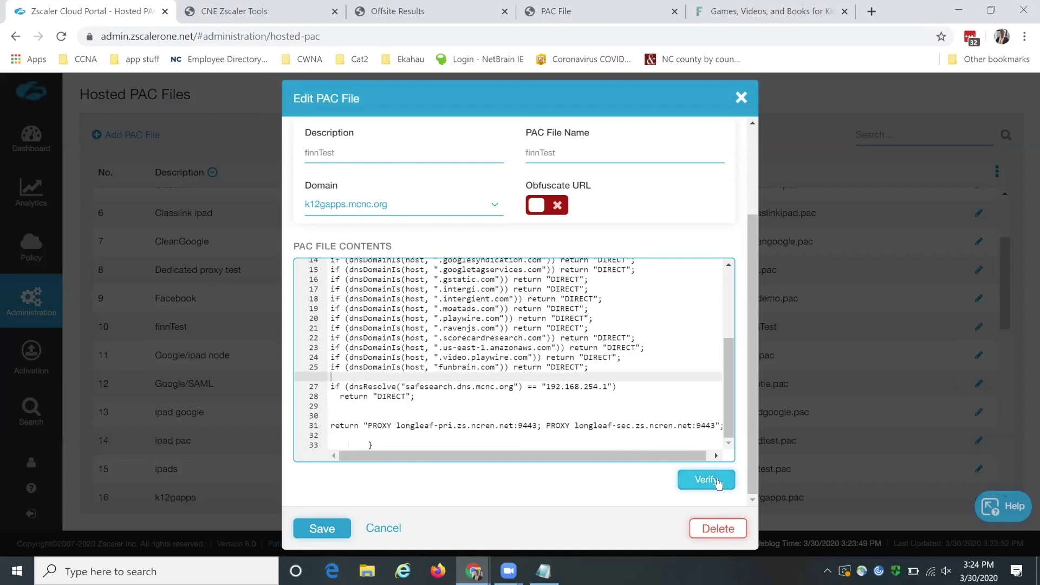
left_click(699, 483)
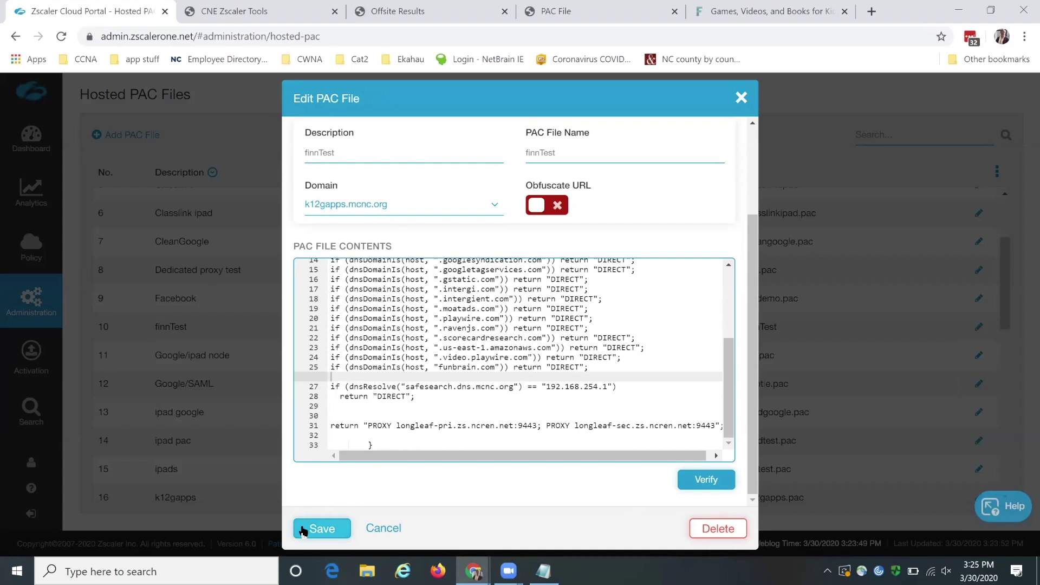
Step: Save the finnTest PAC file, accept that the changes apply immediately, and activate the pending configuration changes
left_click(303, 528)
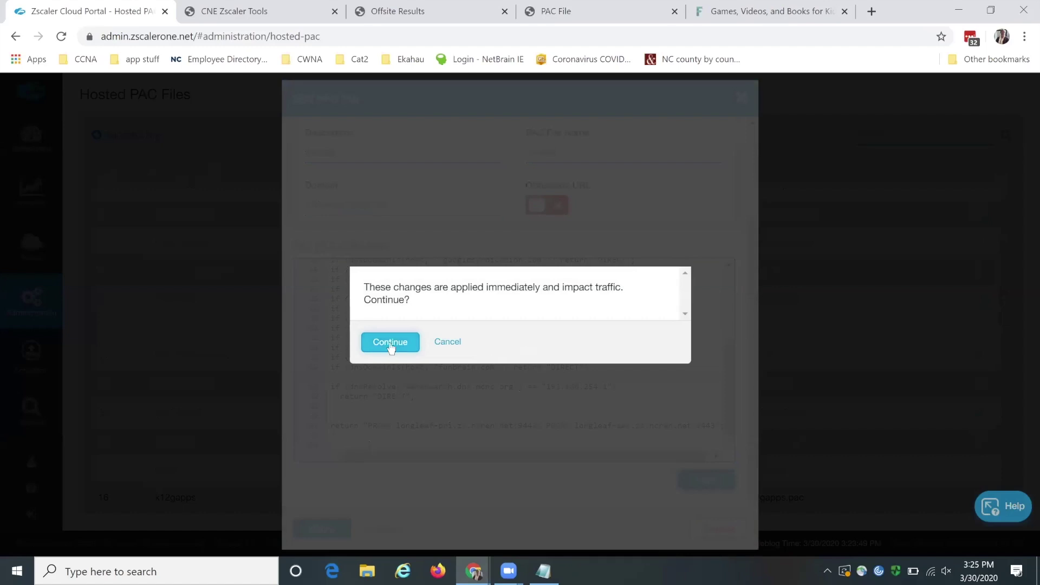
left_click(390, 342)
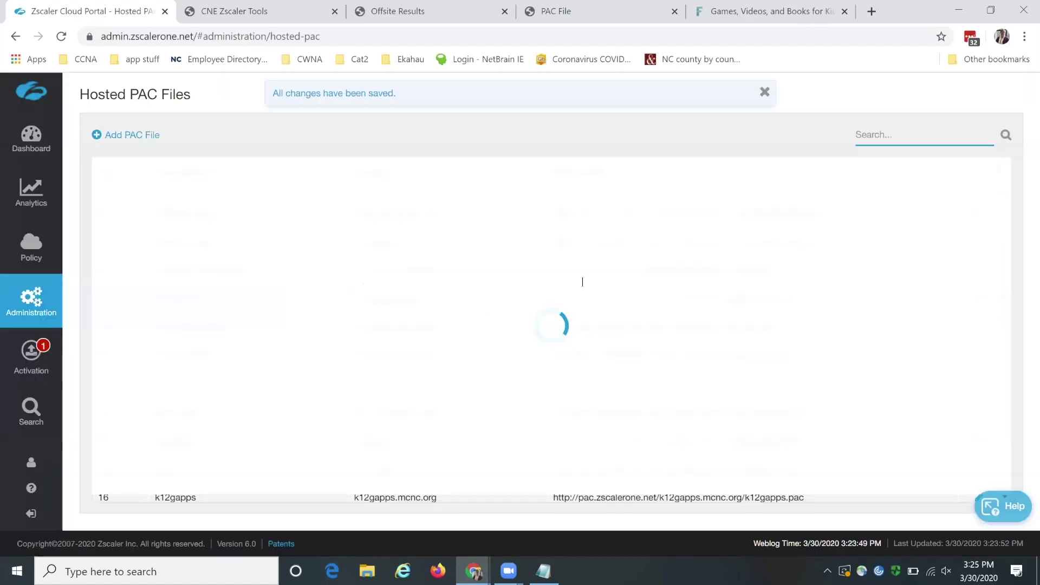
mouse_move(62, 357)
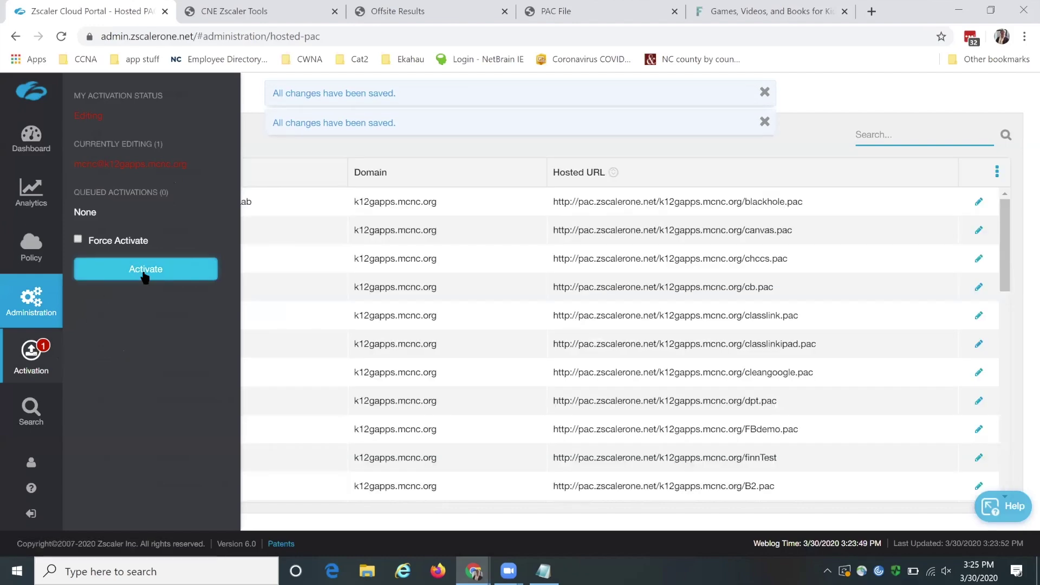
left_click(145, 269)
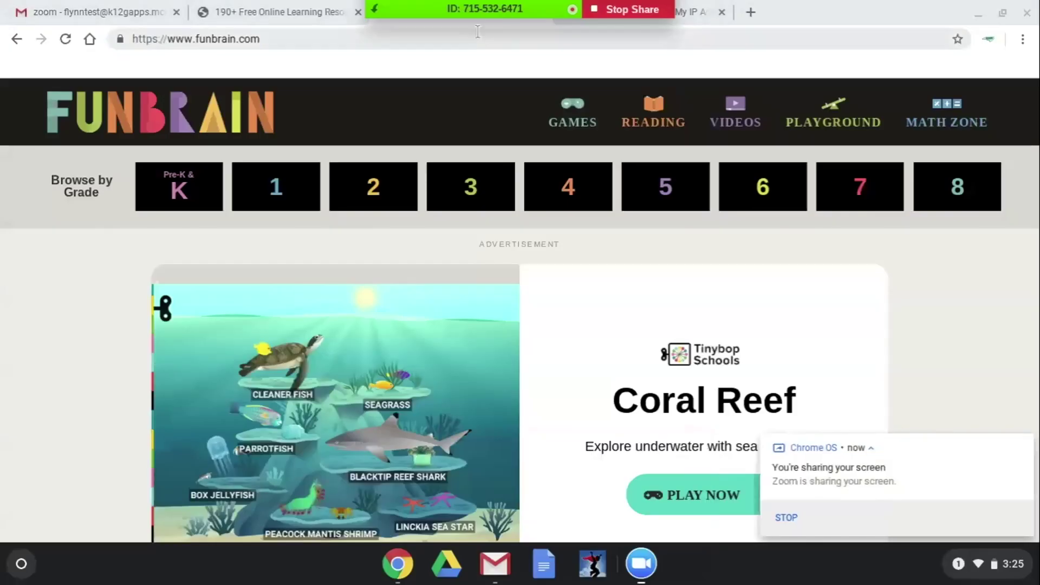
left_click(478, 32)
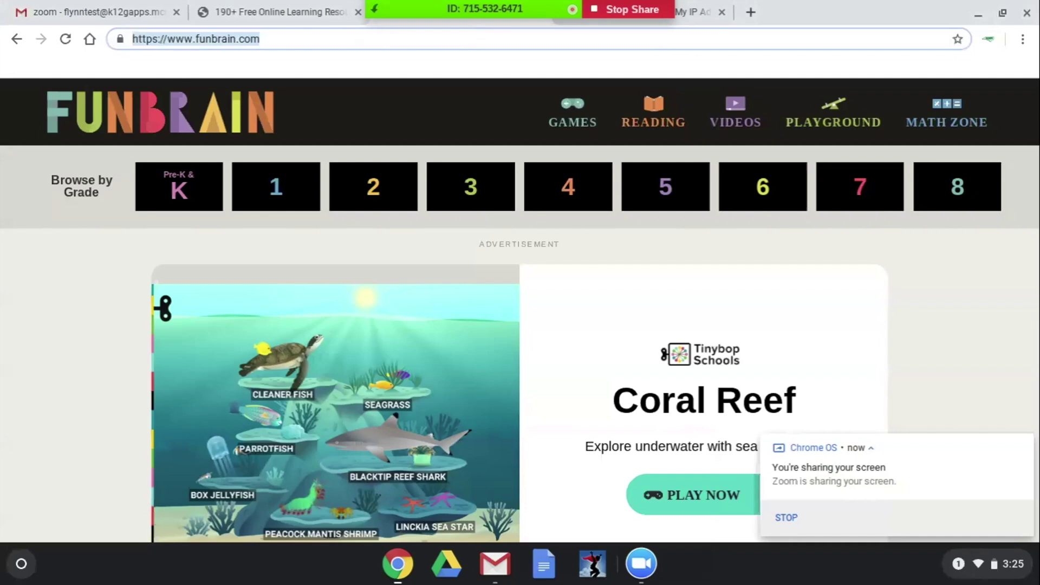
key("Return")
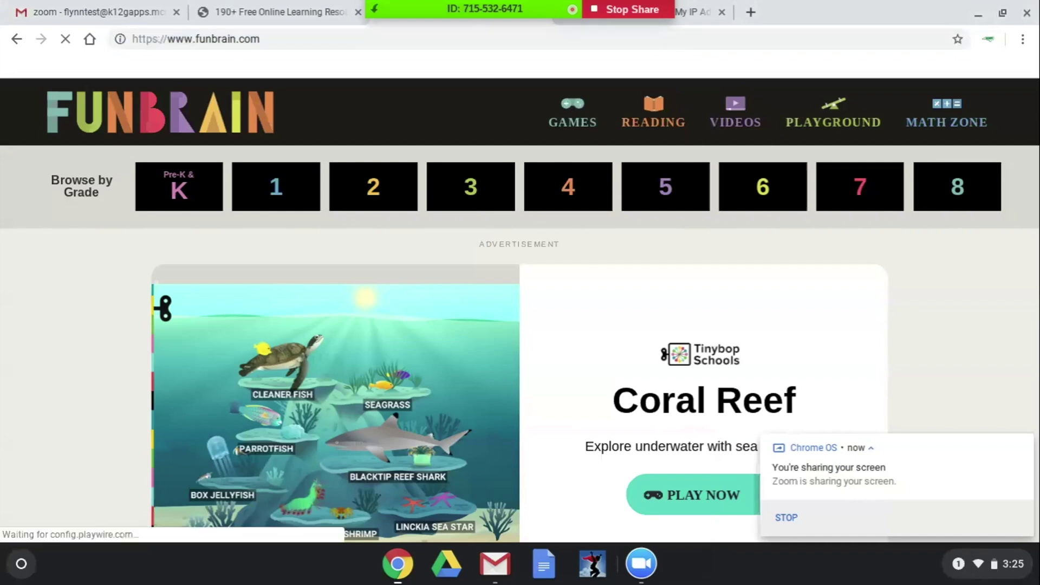